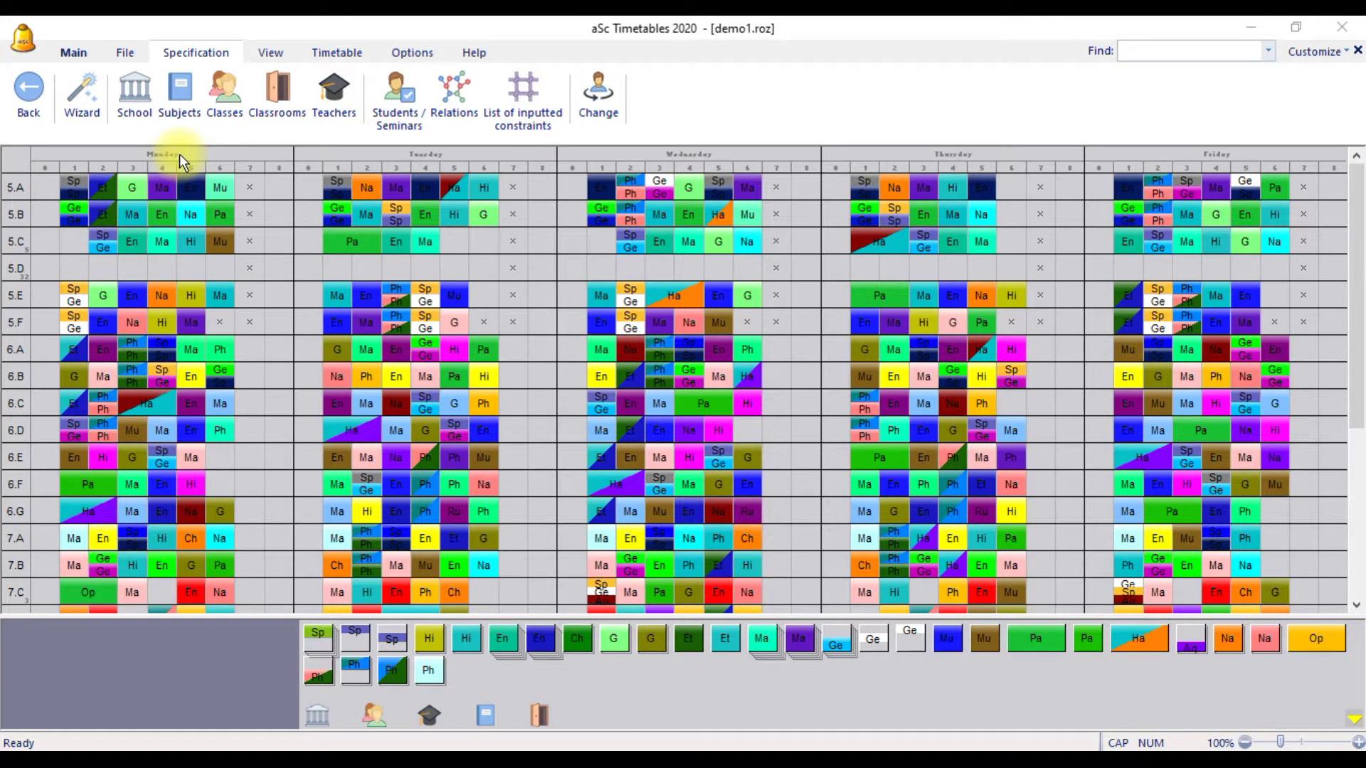
From School settings, show the Bell times list of periods 0–8 and start a new break
click(135, 97)
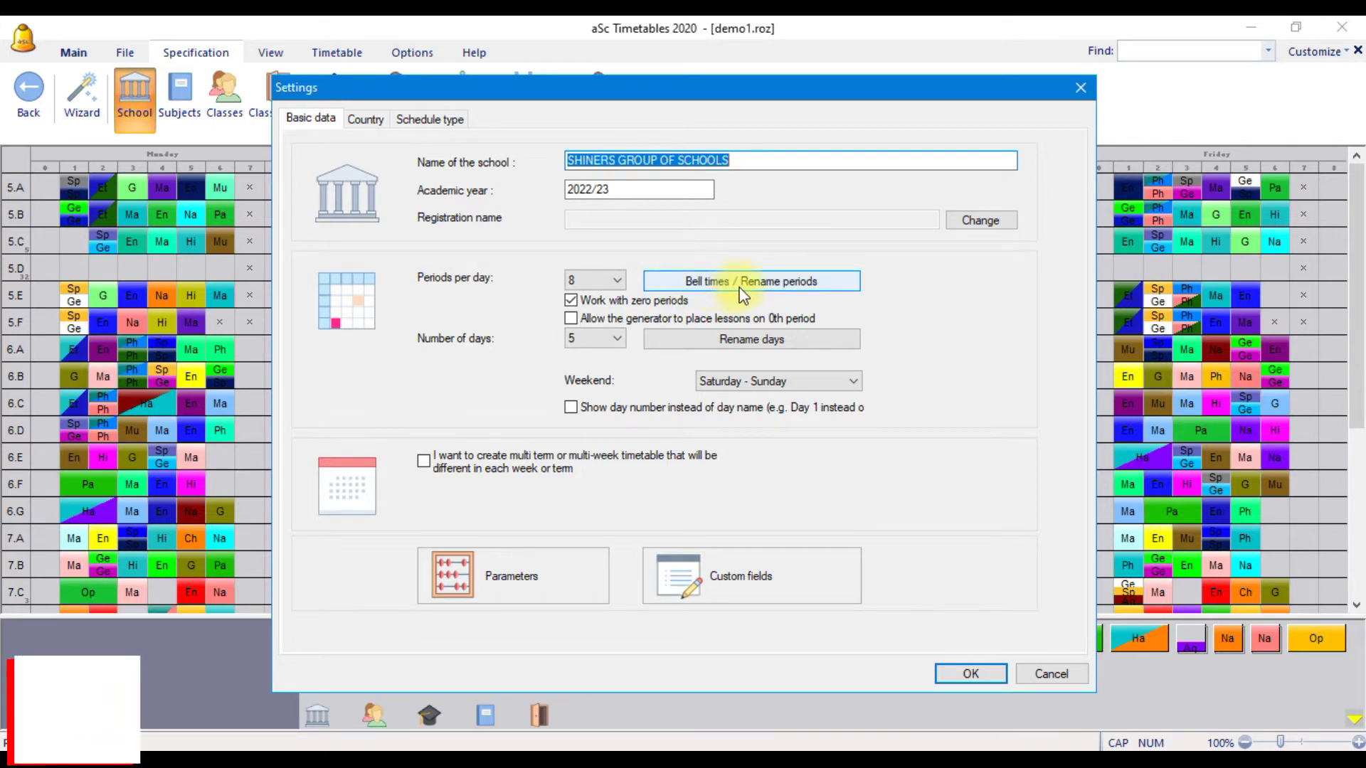
click(741, 286)
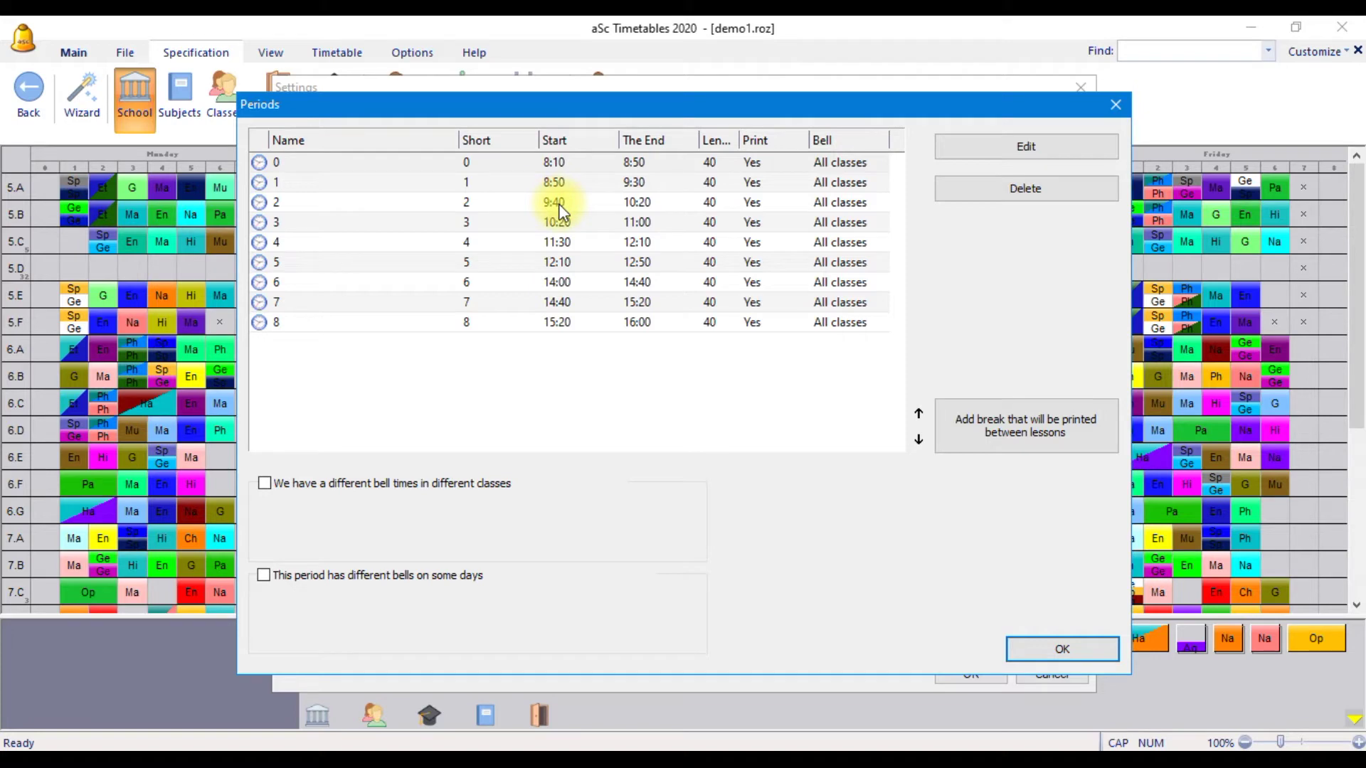
click(1005, 426)
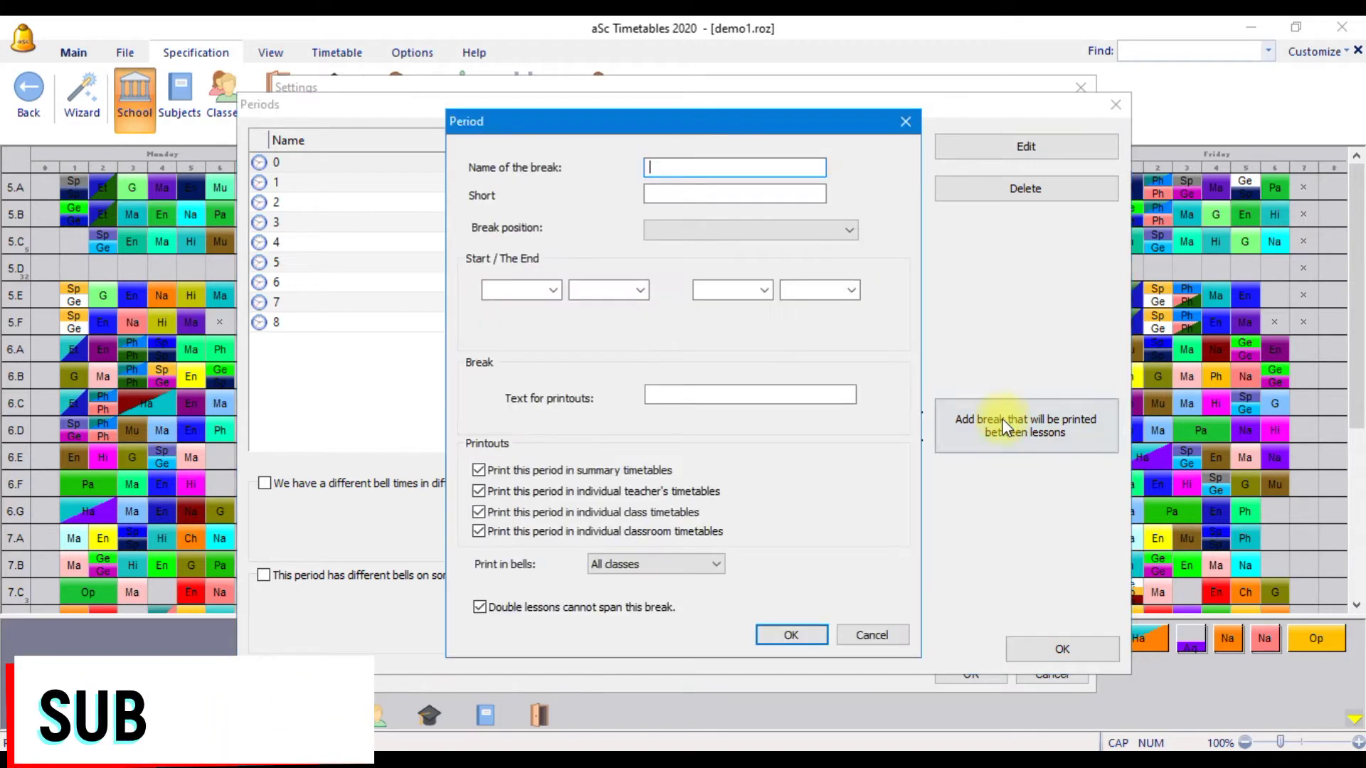
Paste SHORT BREAK into both the break's Name and Short fields
right_click(691, 169)
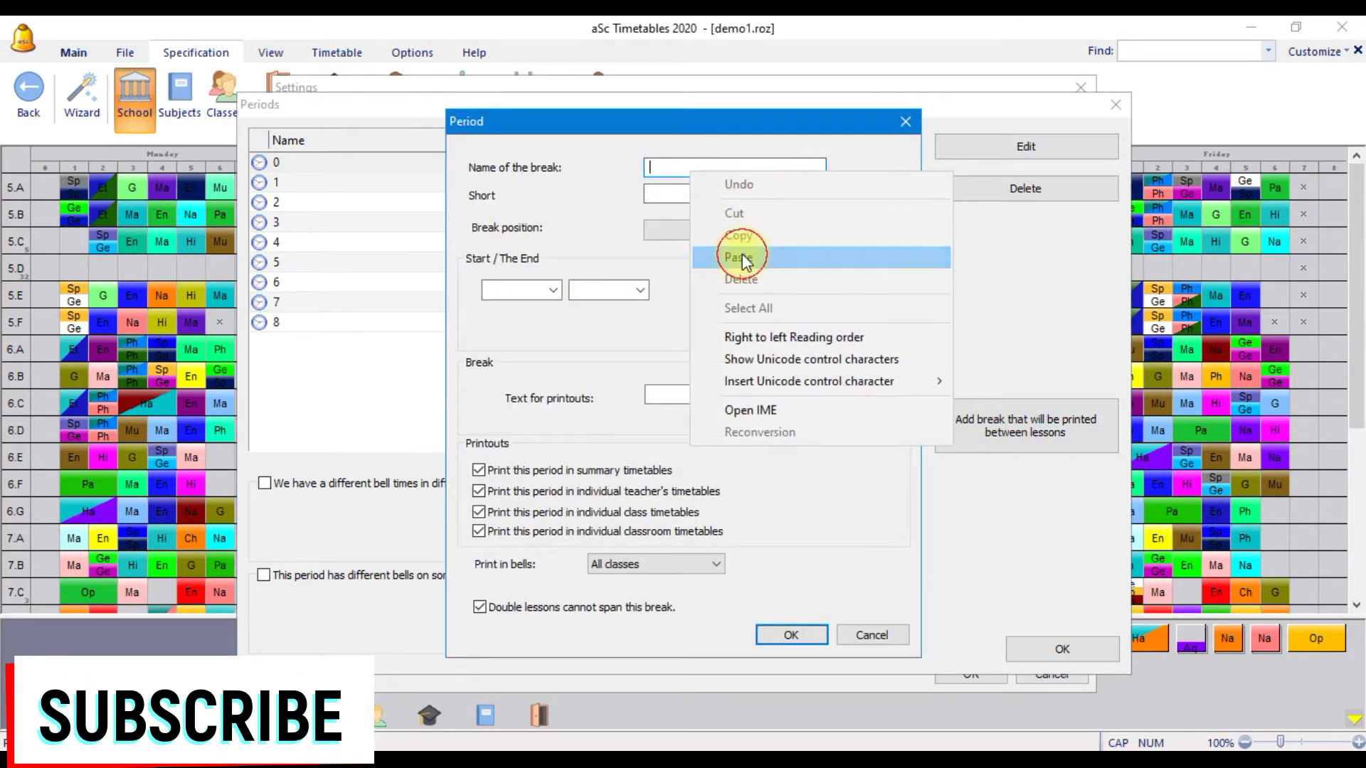
click(741, 255)
click(710, 194)
right_click(711, 194)
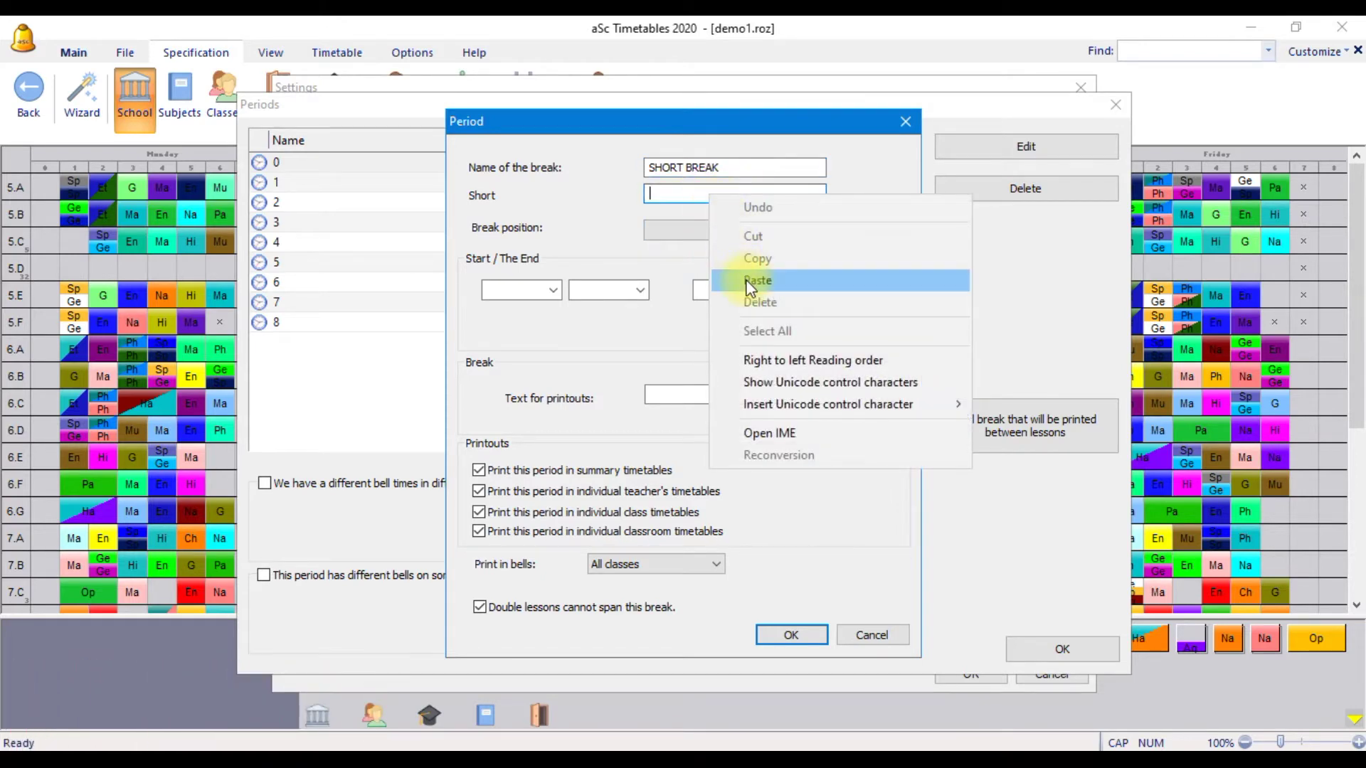
click(741, 278)
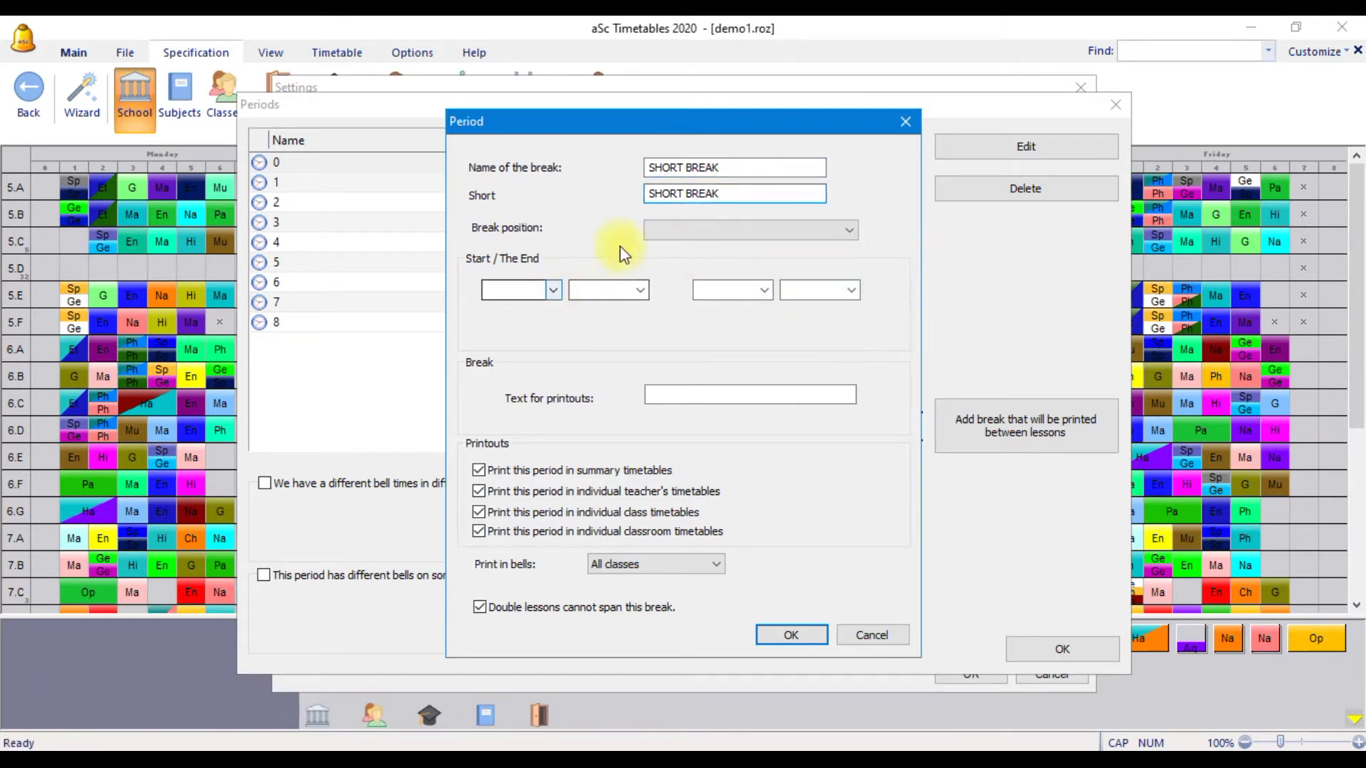
Place the SHORT BREAK before period 2, giving 9:30–9:40, and confirm it
click(667, 231)
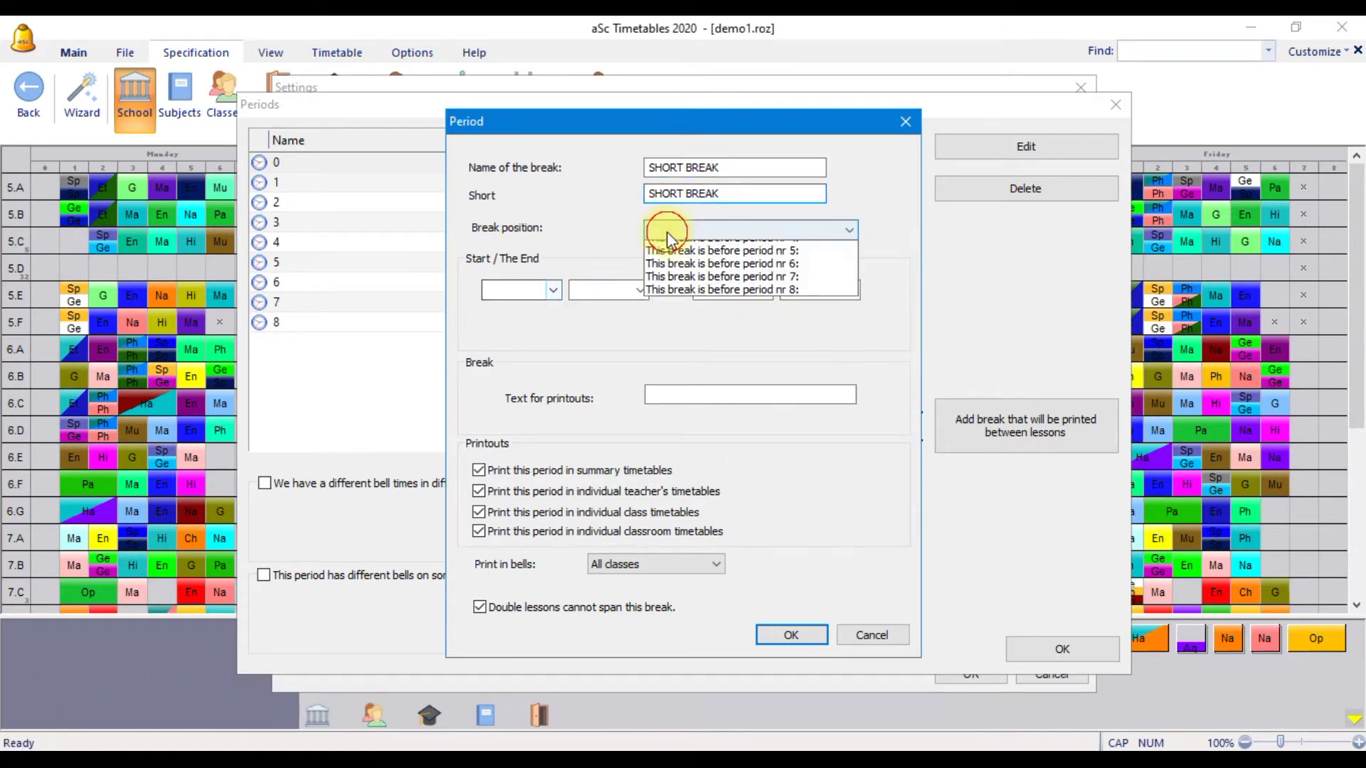
click(673, 278)
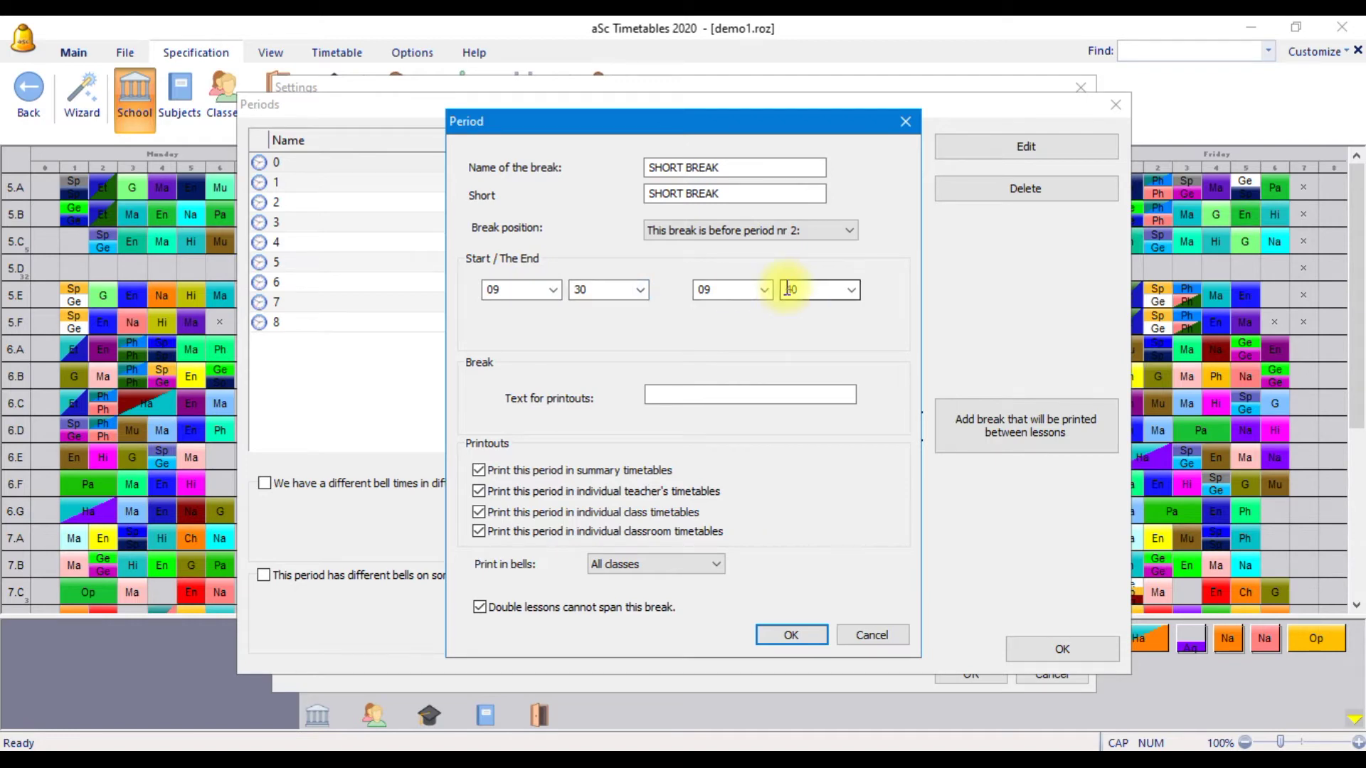
click(795, 637)
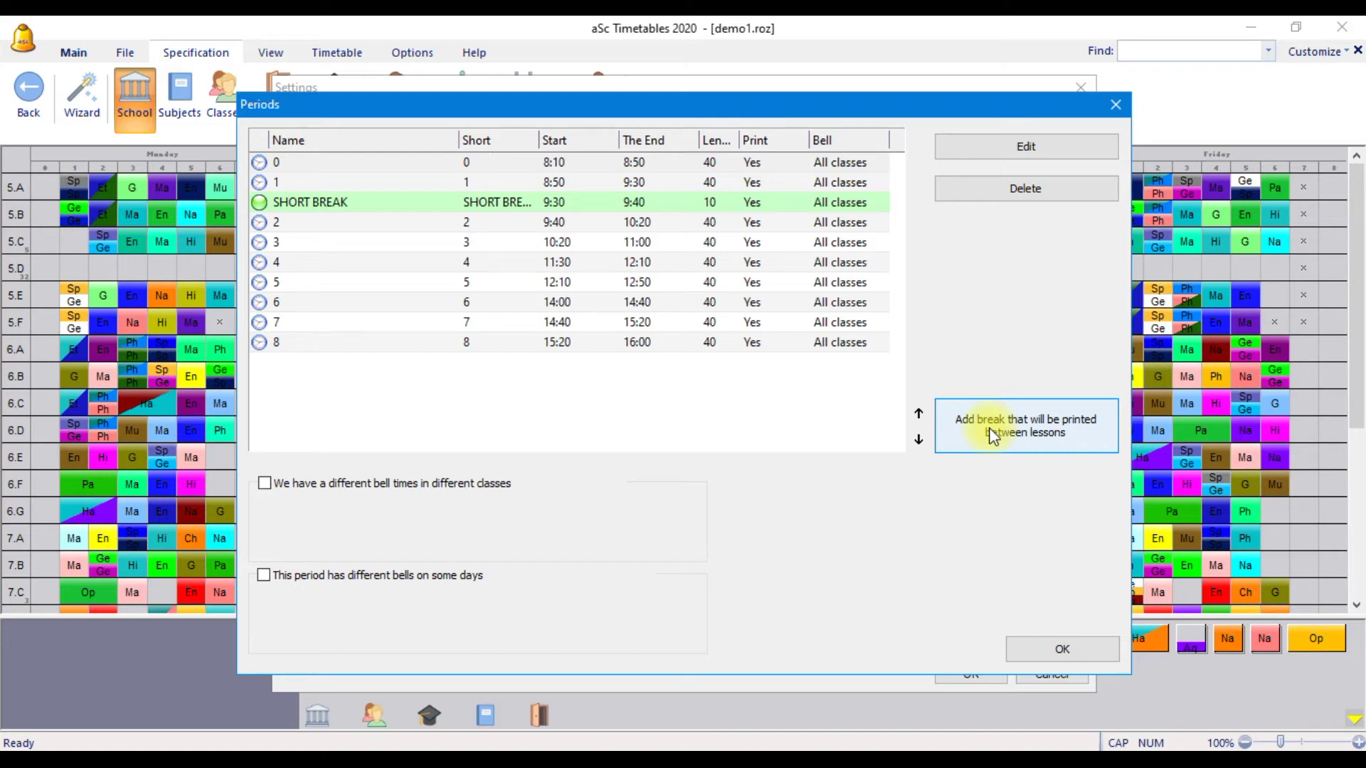
click(989, 429)
Name a new break LONG BREAK and copy that name into the Short field
click(989, 428)
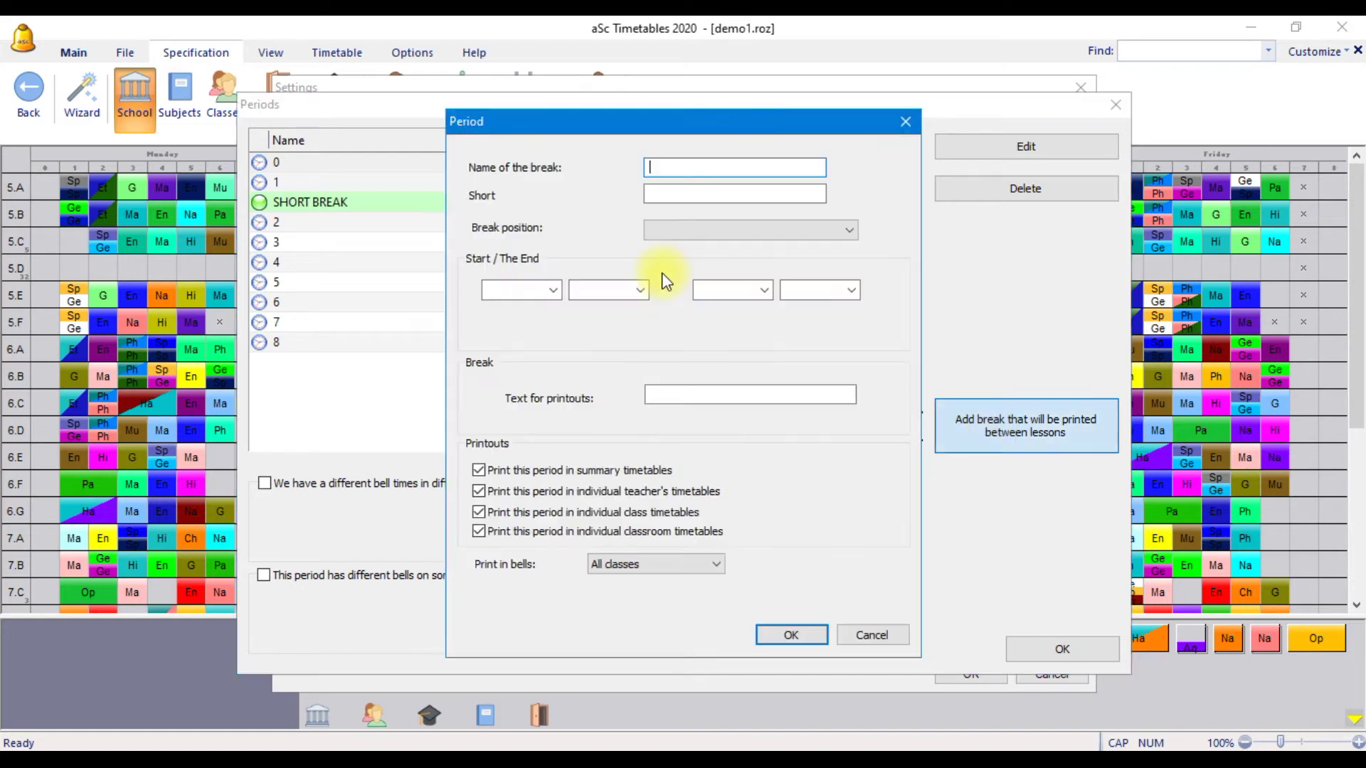
right_click(696, 171)
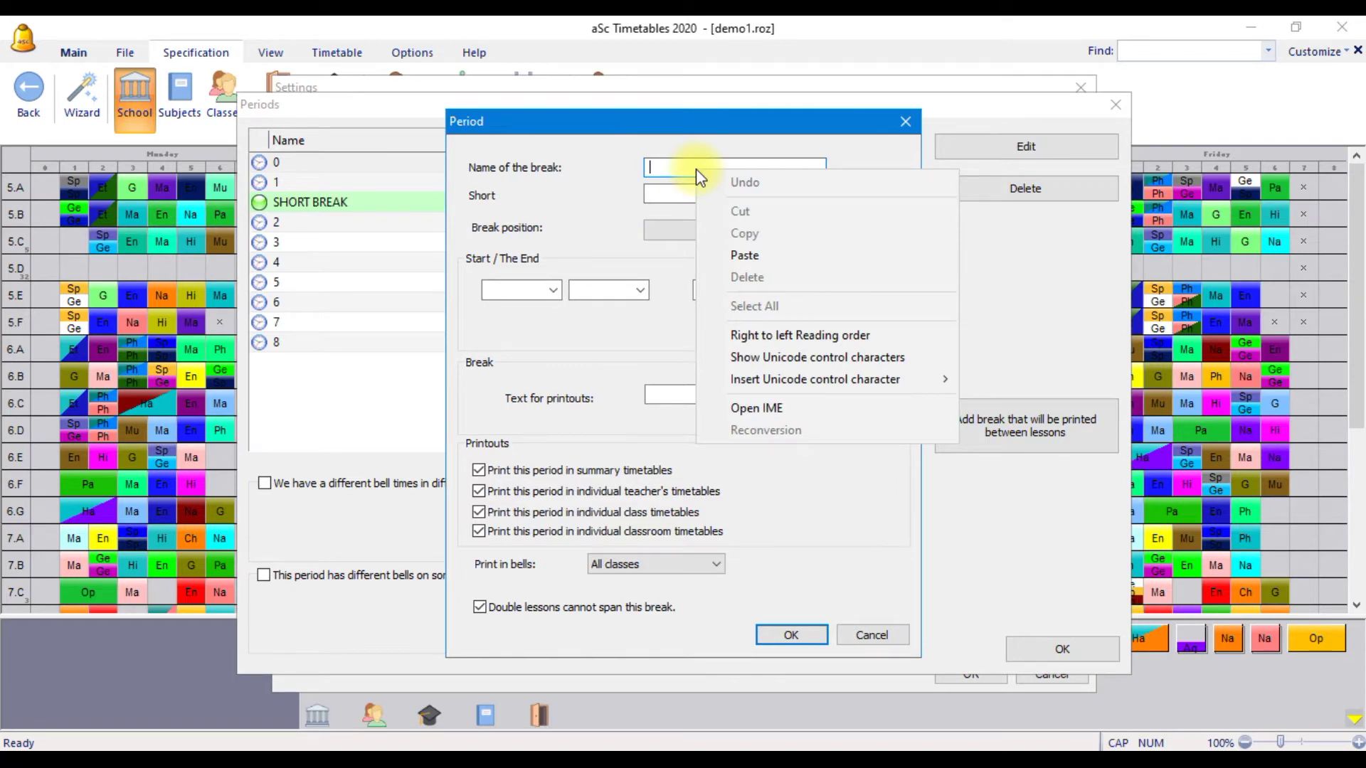
click(655, 168)
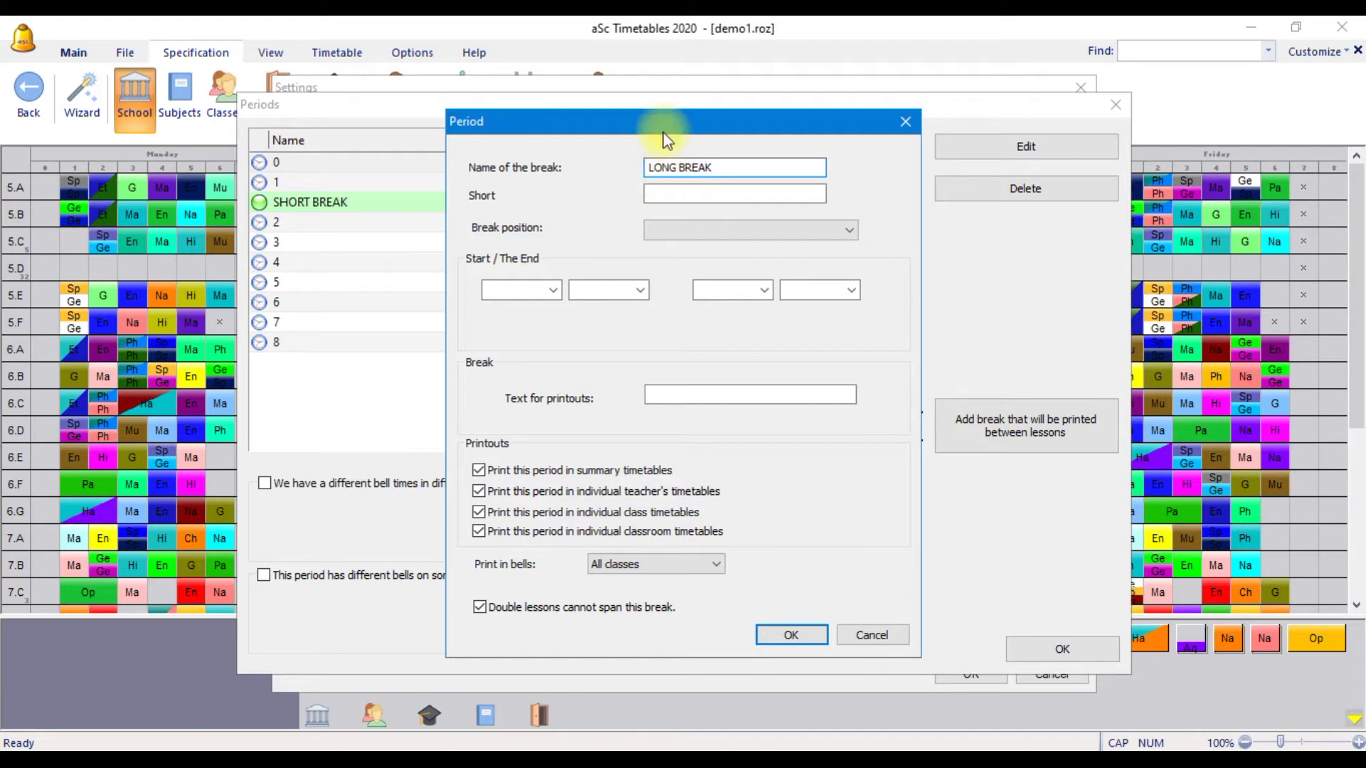
drag(718, 168, 648, 167)
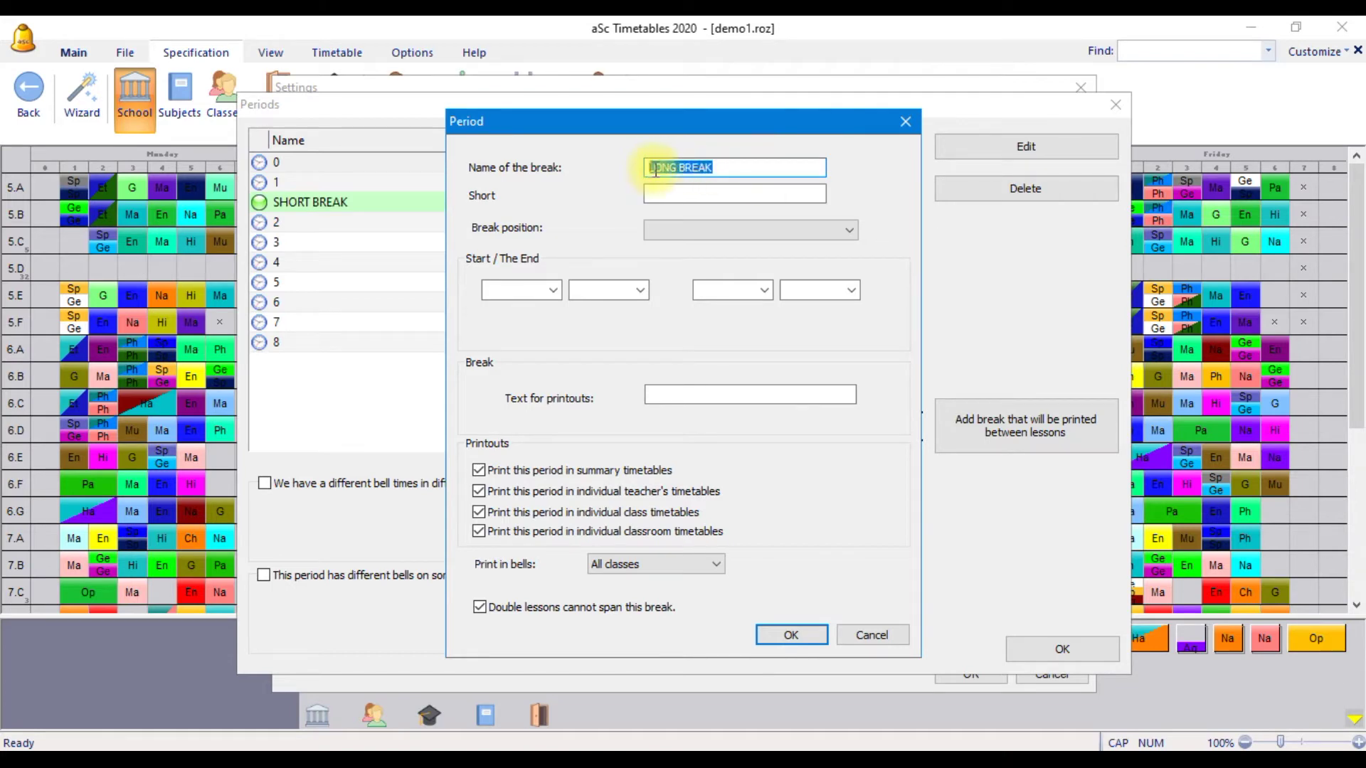
right_click(669, 164)
click(712, 234)
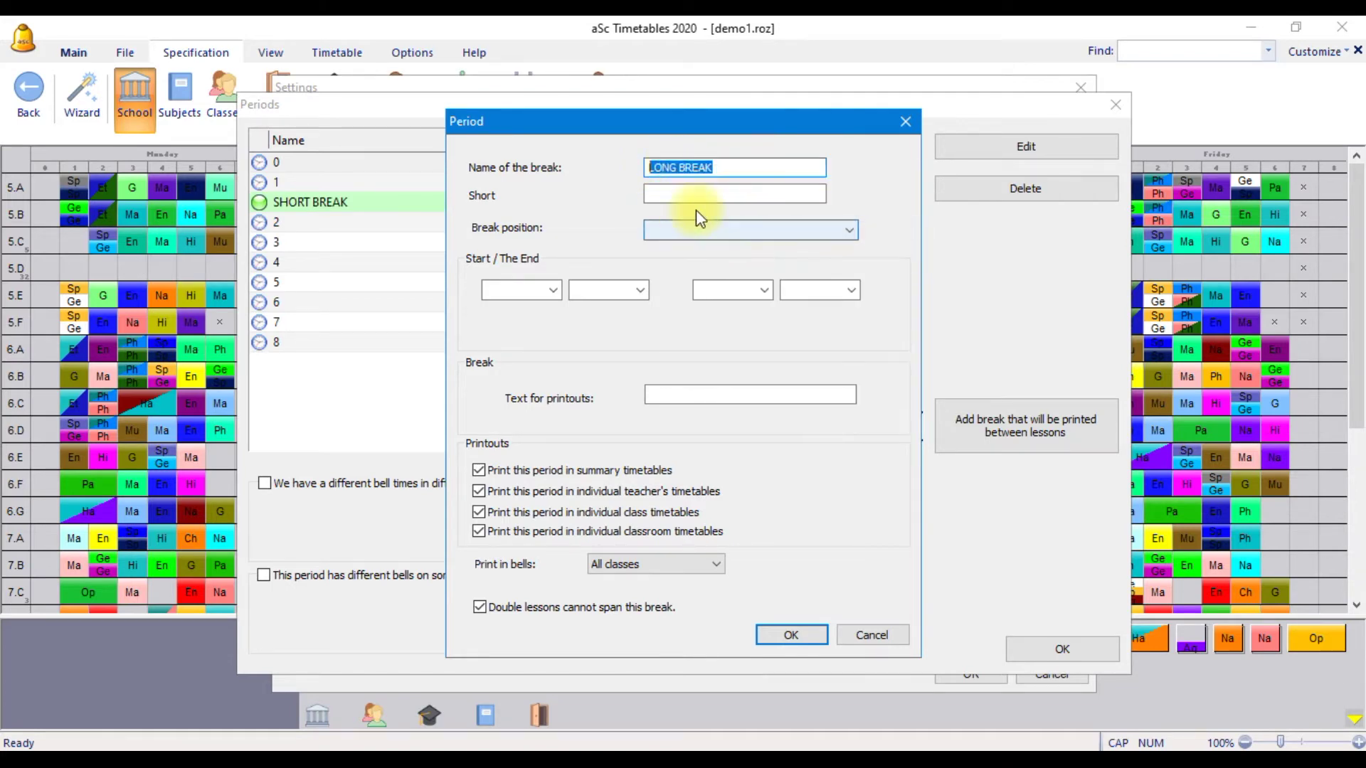
click(708, 195)
right_click(707, 194)
click(736, 283)
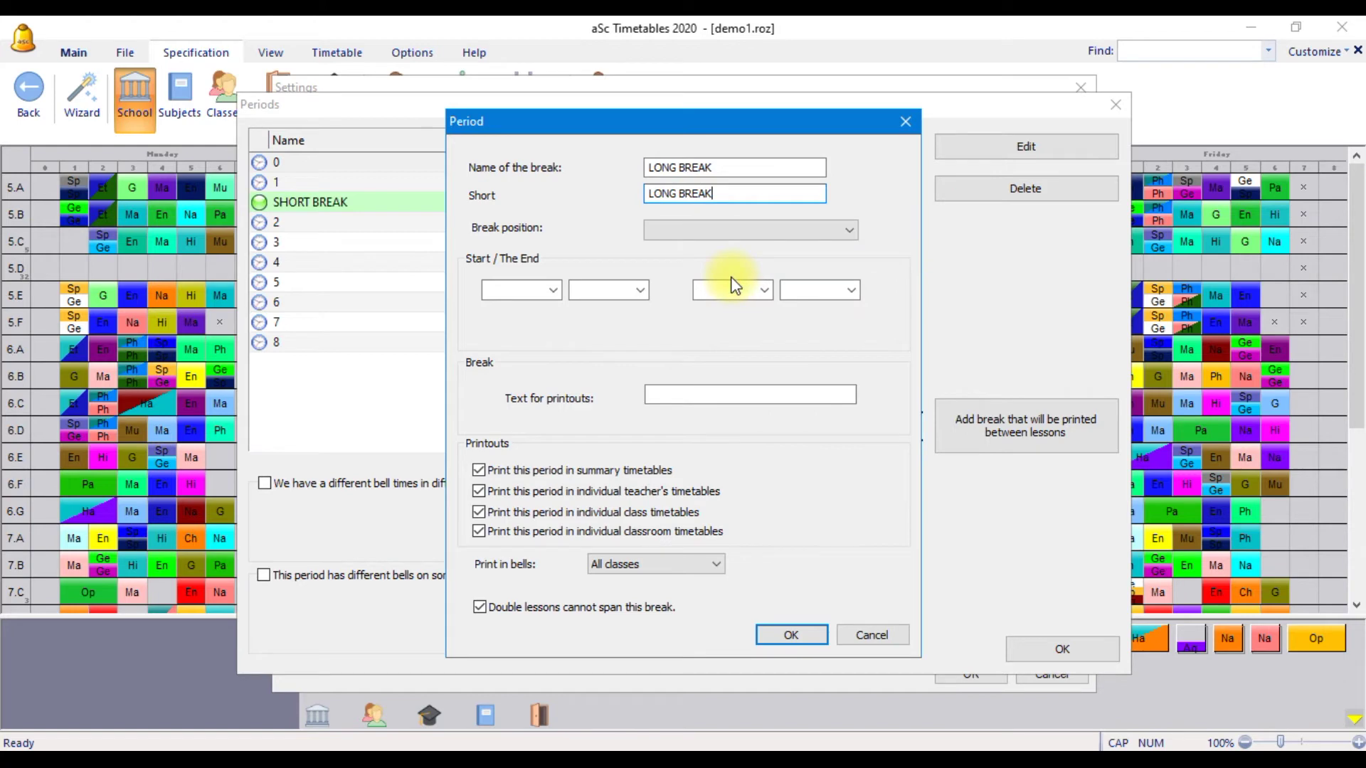
Place the LONG BREAK before period 4, at 11:00–11:30, and confirm it
click(749, 228)
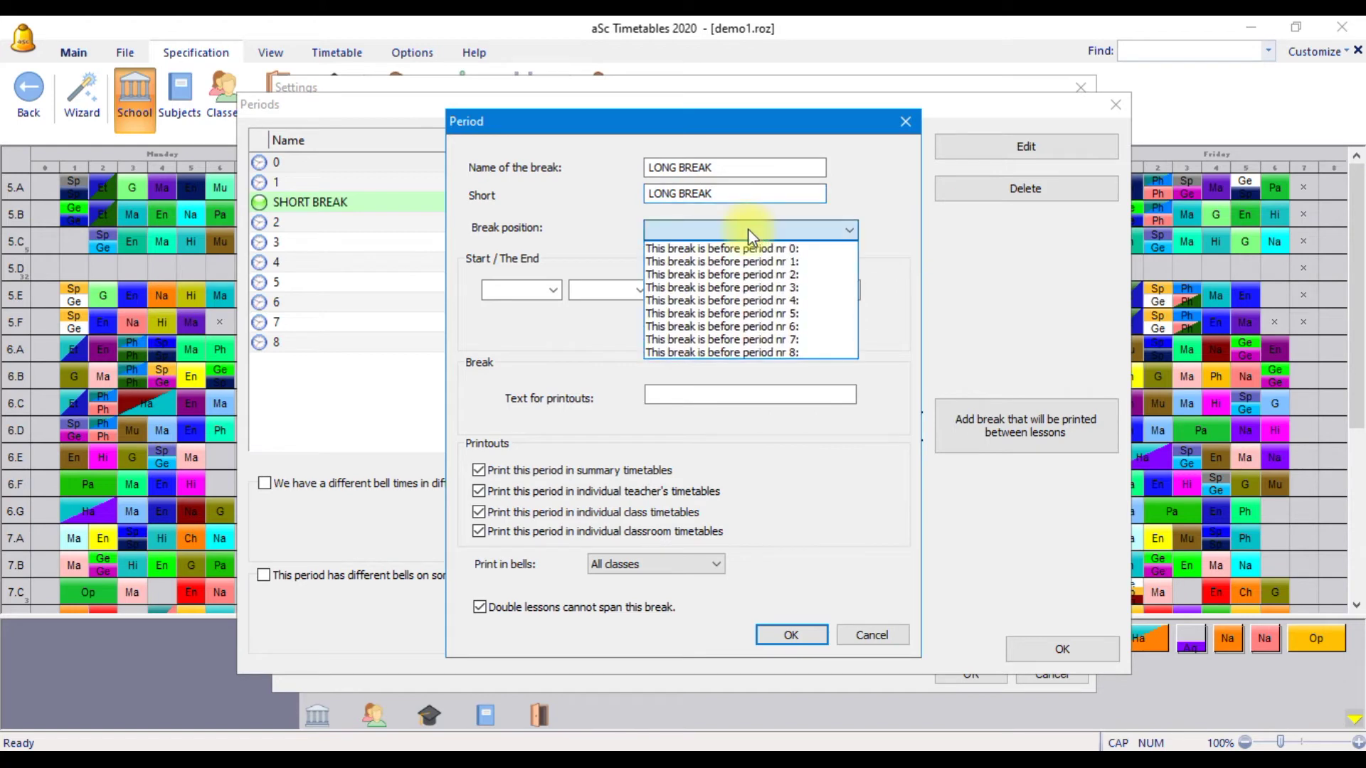
click(741, 295)
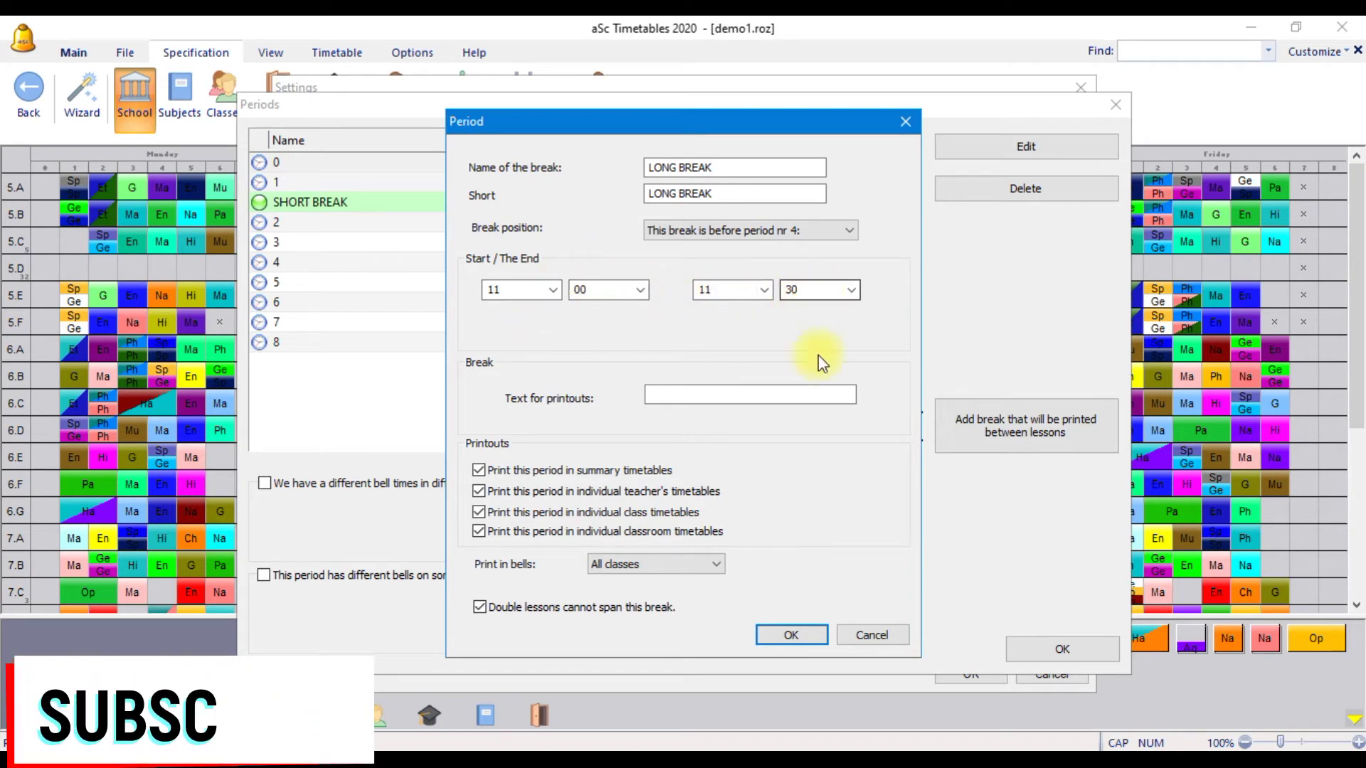
click(786, 635)
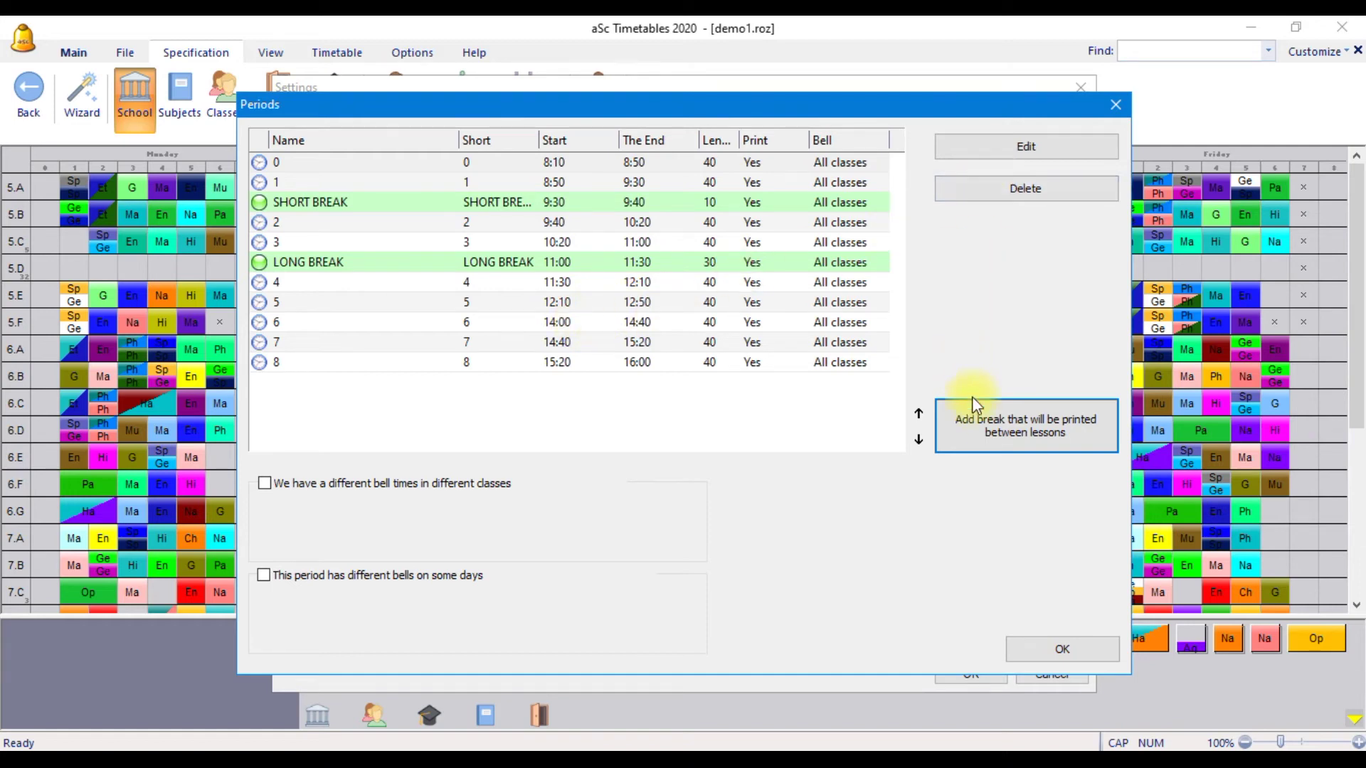
click(977, 414)
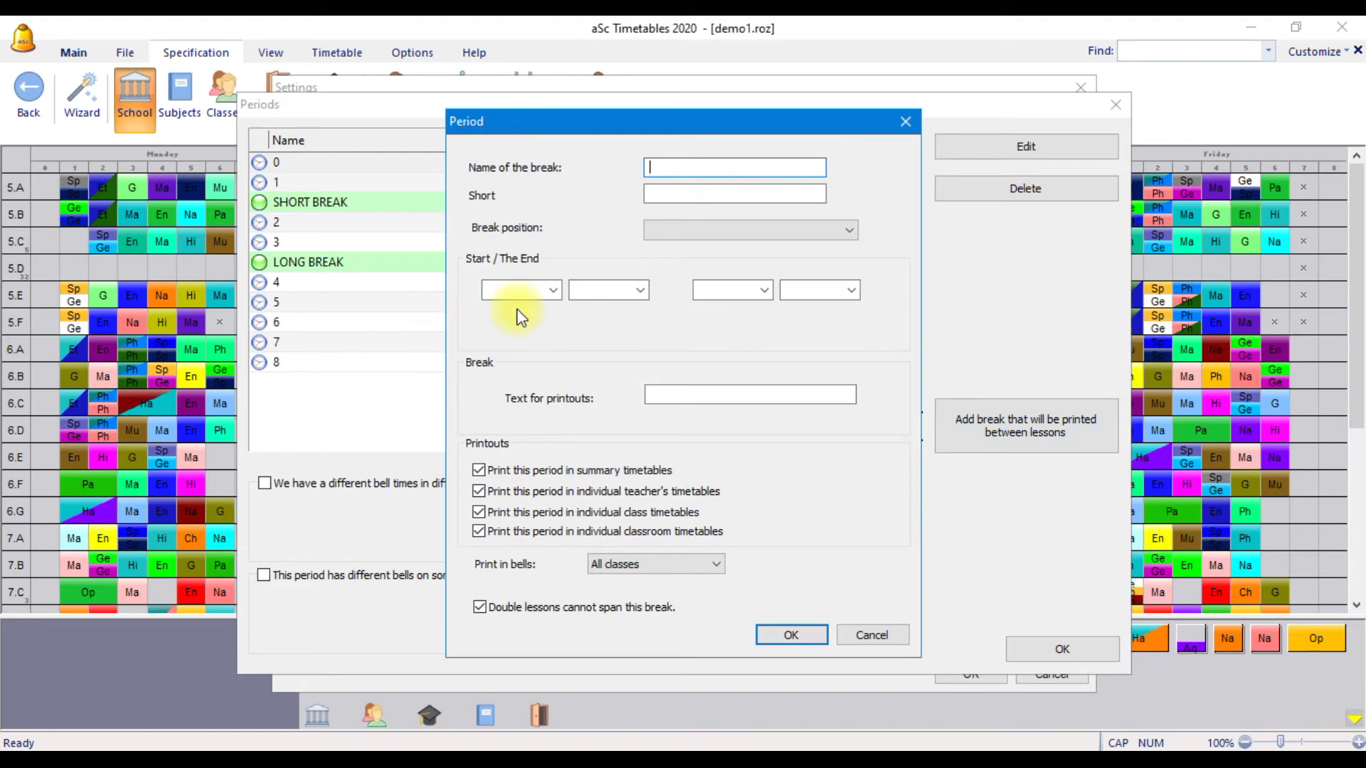
Name the new break LUNCH BREAK and copy that name into the Short field
drag(585, 127, 989, 150)
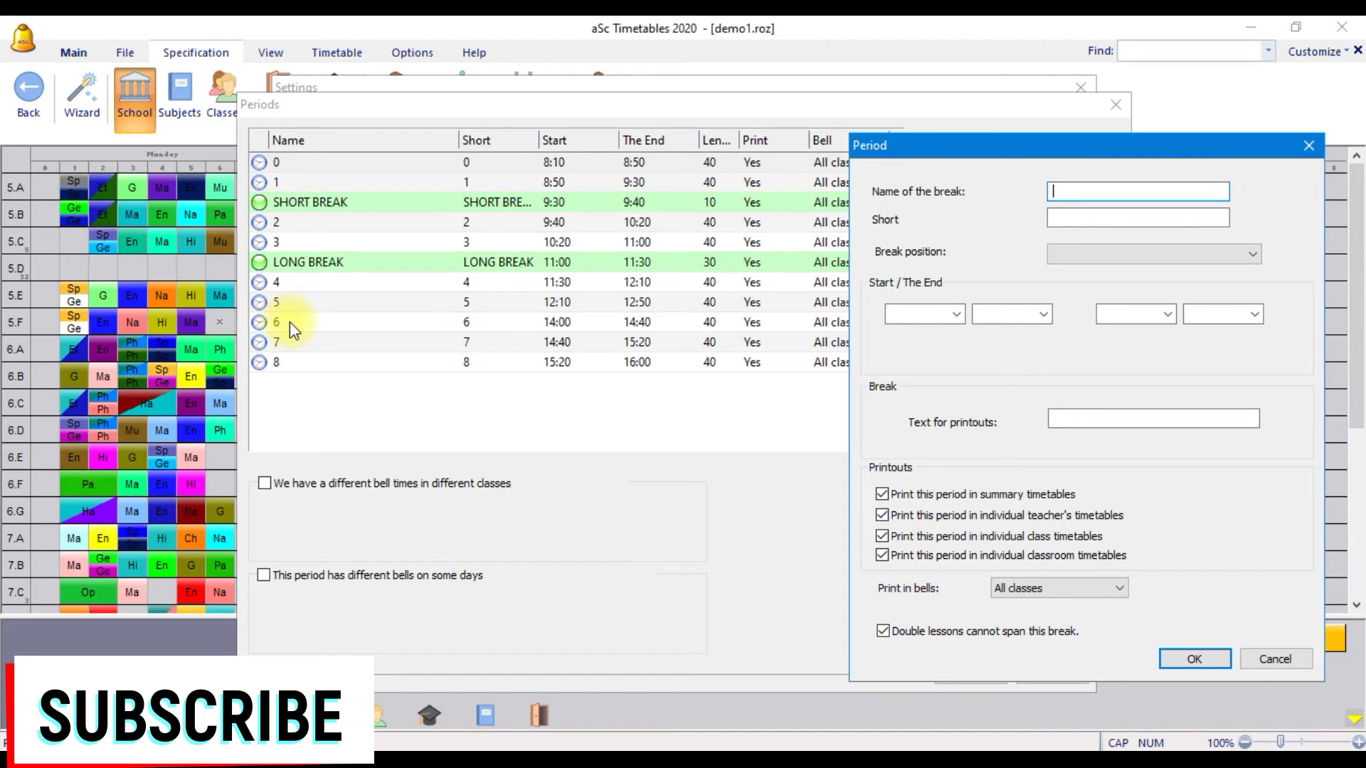
drag(888, 146, 580, 113)
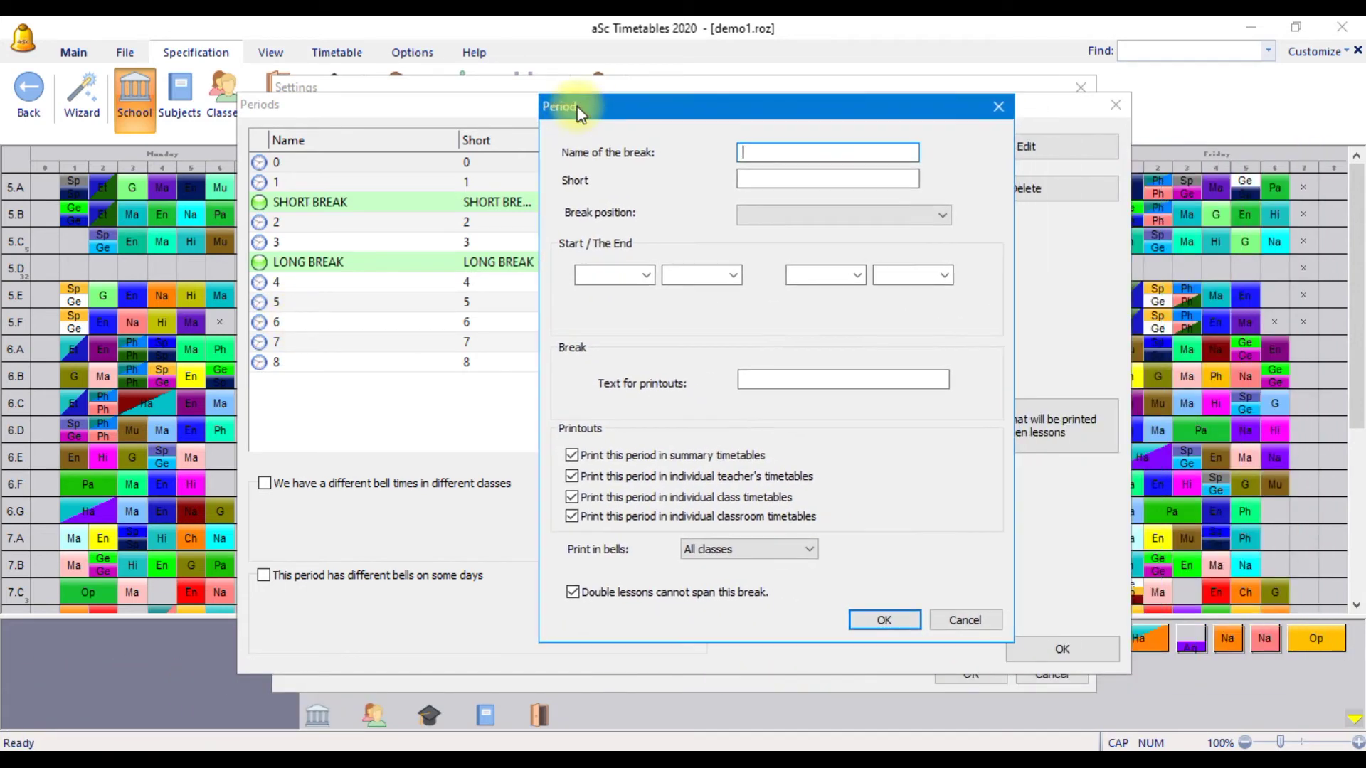
click(763, 161)
text(LUNCH BREAK)
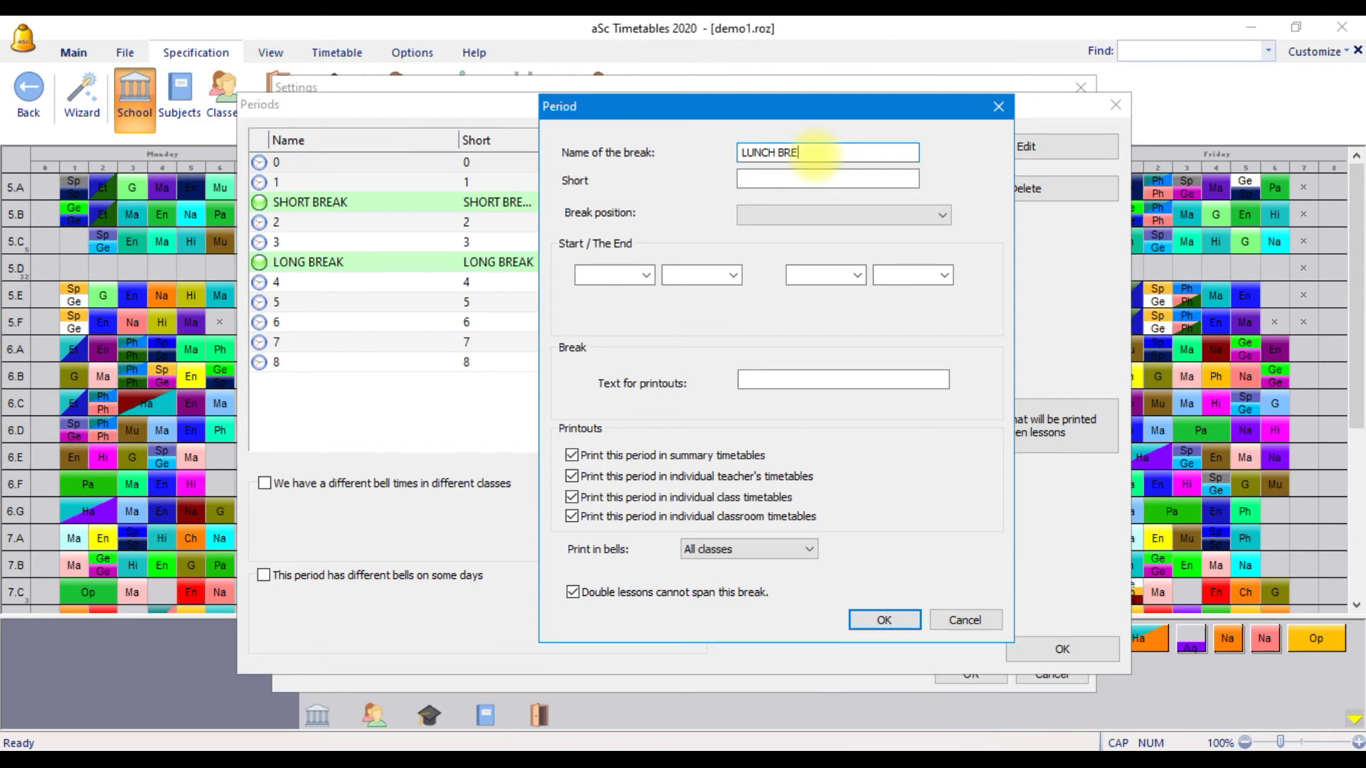
drag(817, 152, 740, 152)
right_click(741, 153)
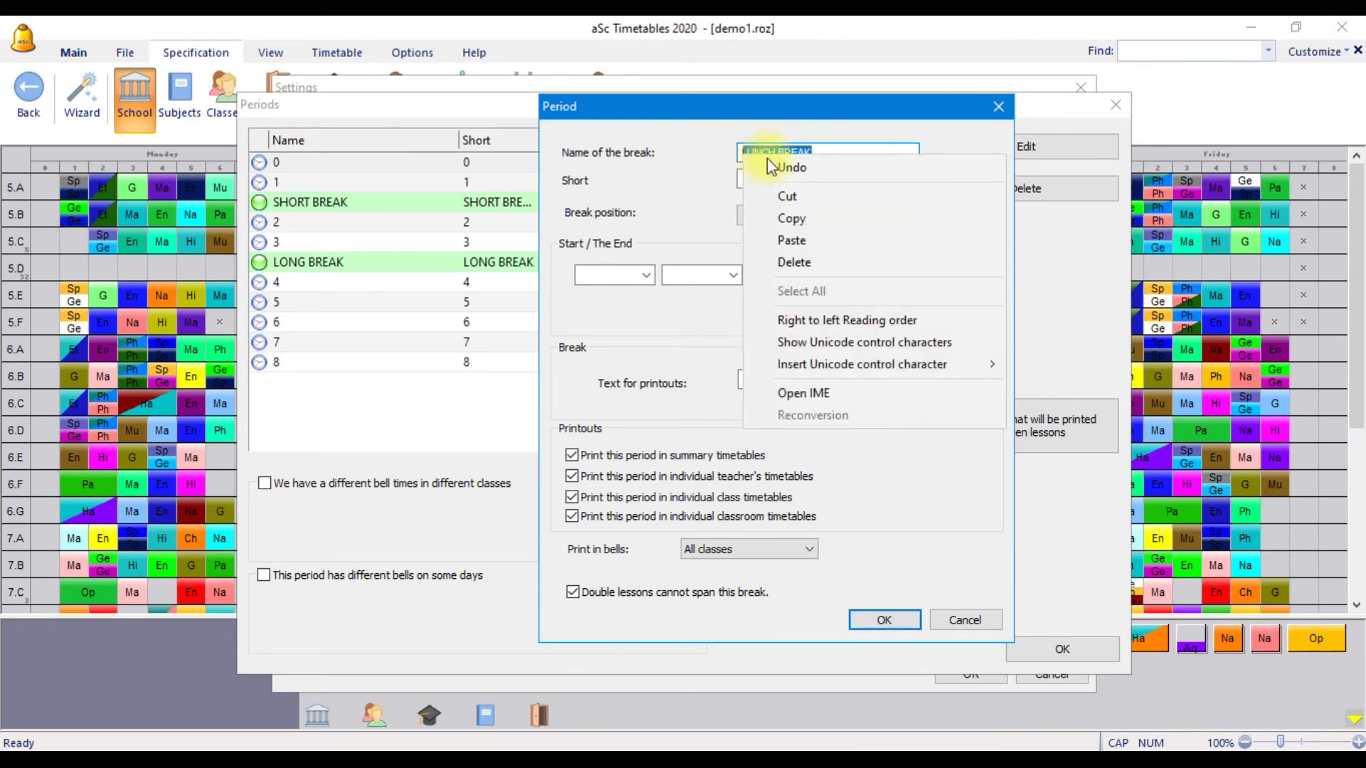
click(790, 217)
click(799, 186)
right_click(798, 186)
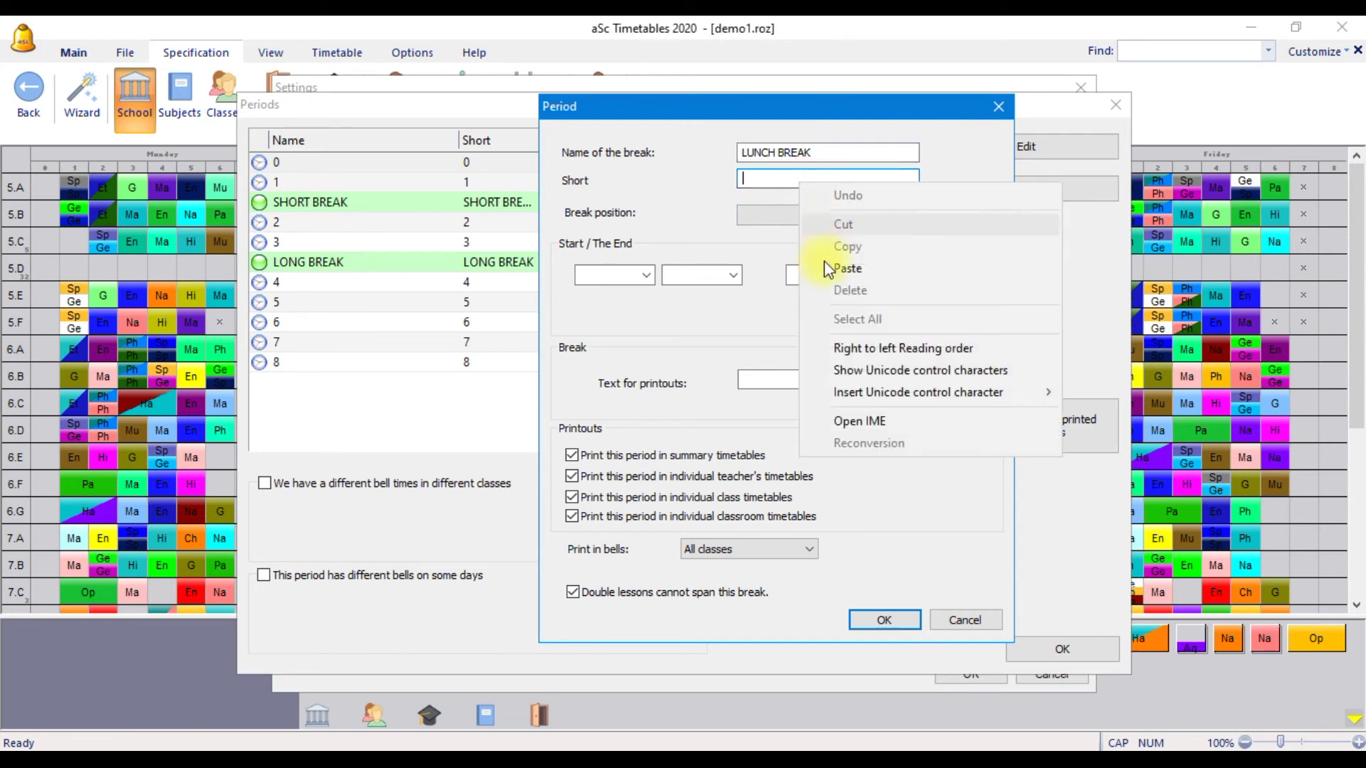
click(824, 264)
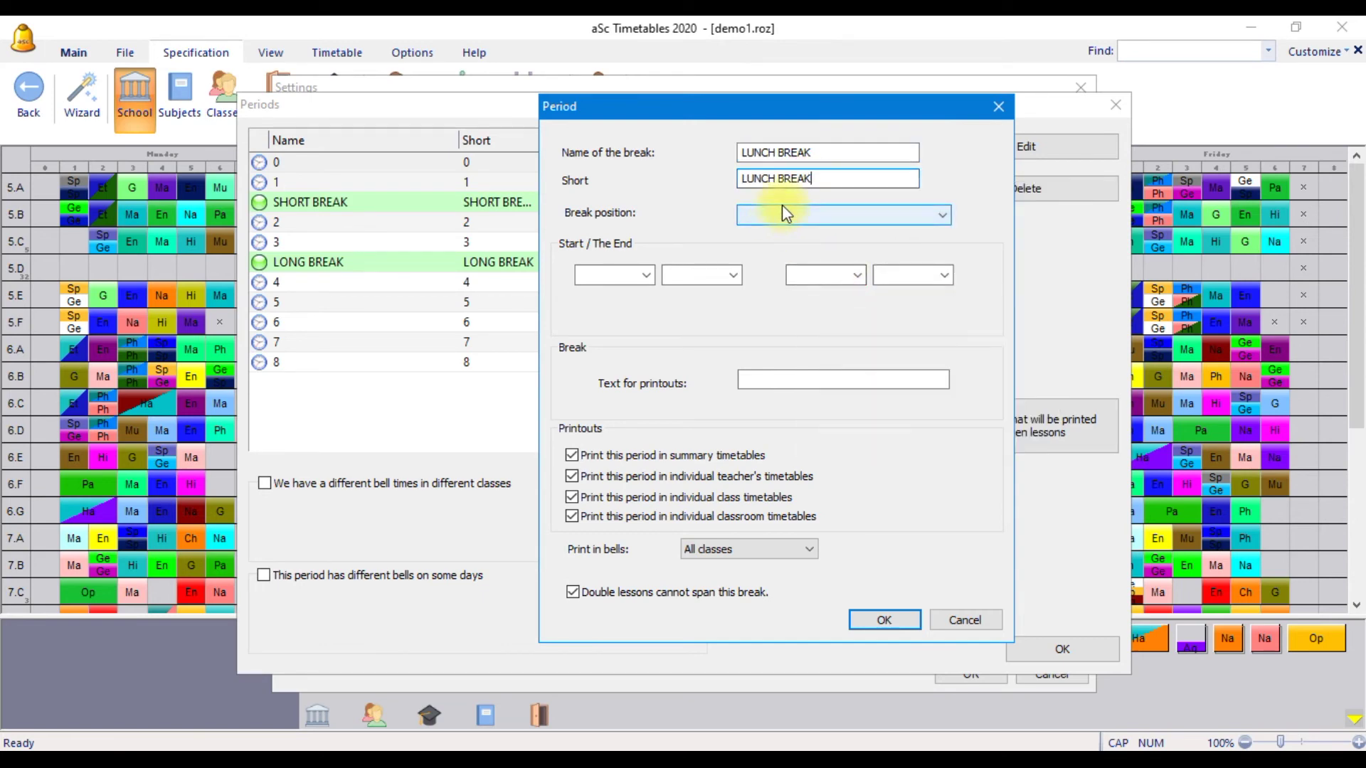
Place the LUNCH BREAK before period 6, ending at 13:30, and confirm it
click(813, 213)
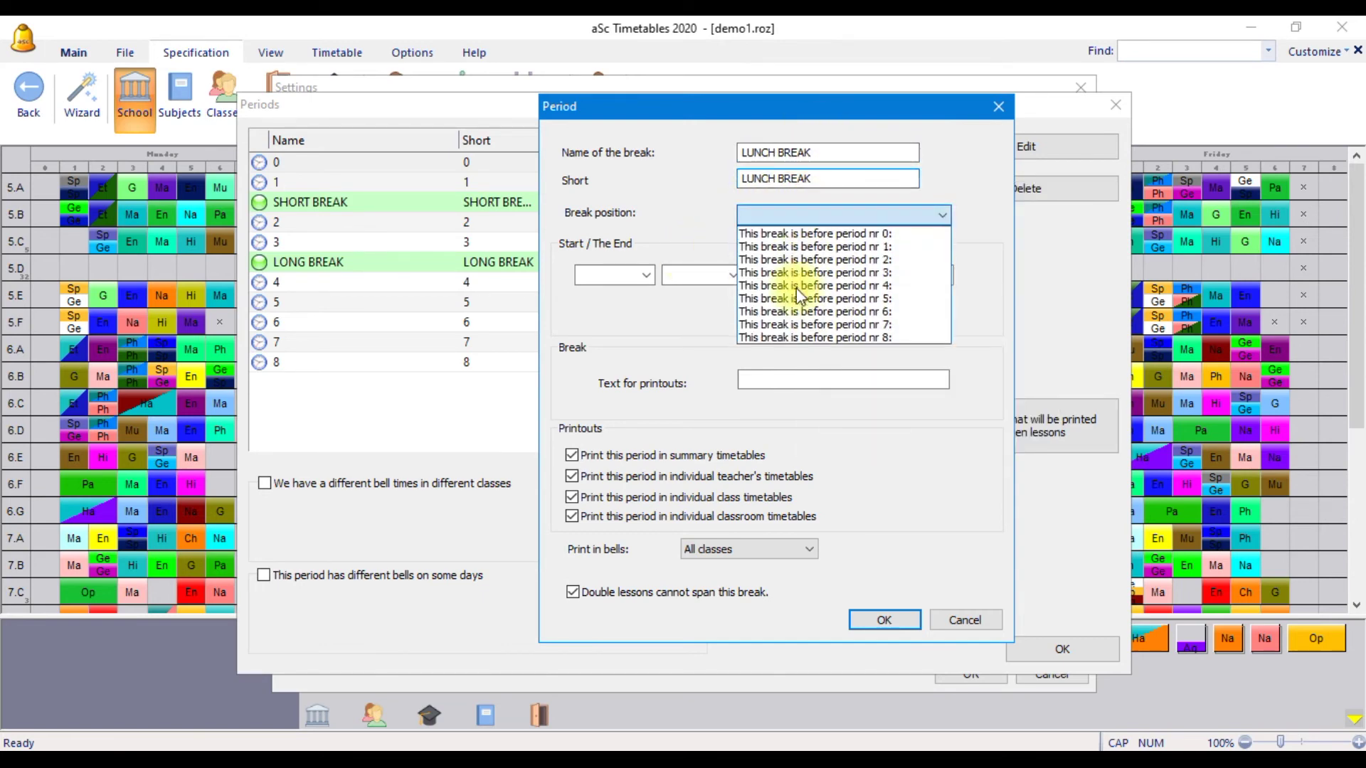
click(807, 313)
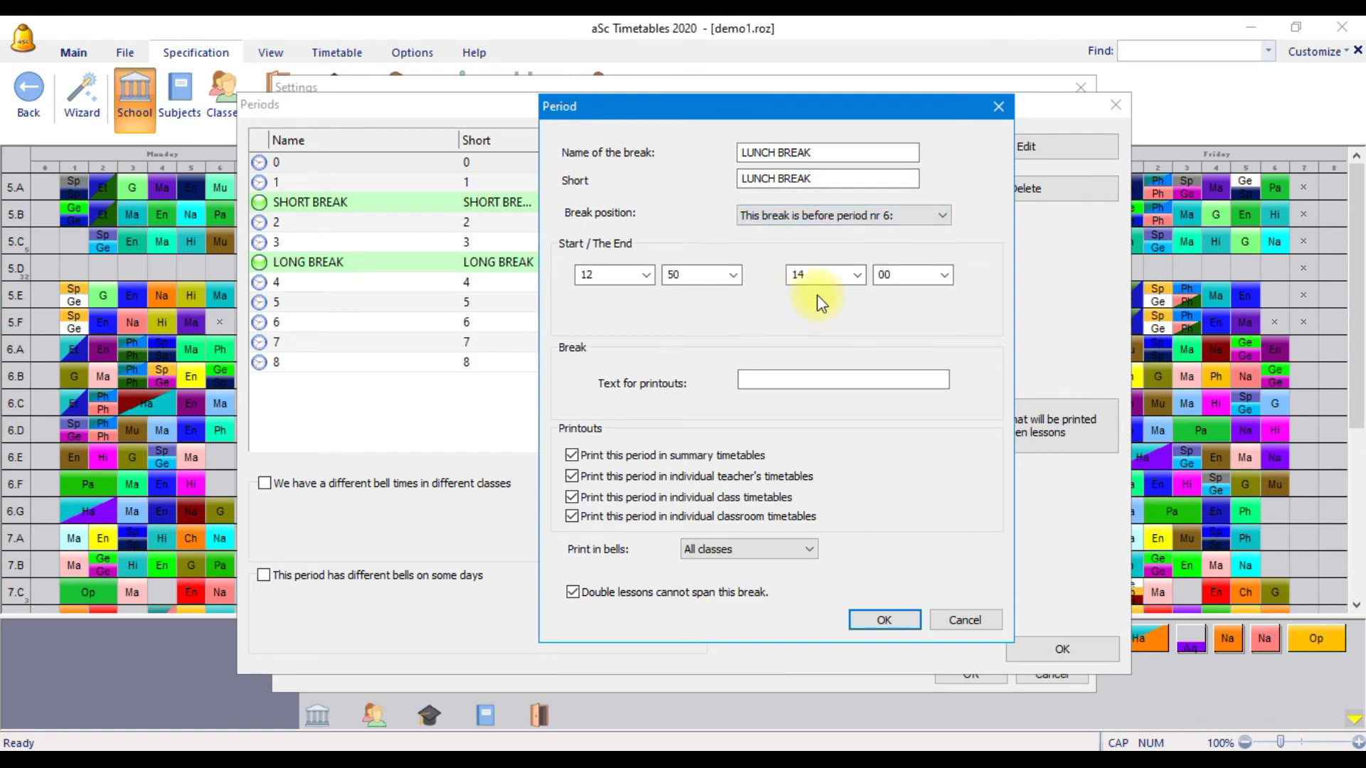
click(857, 278)
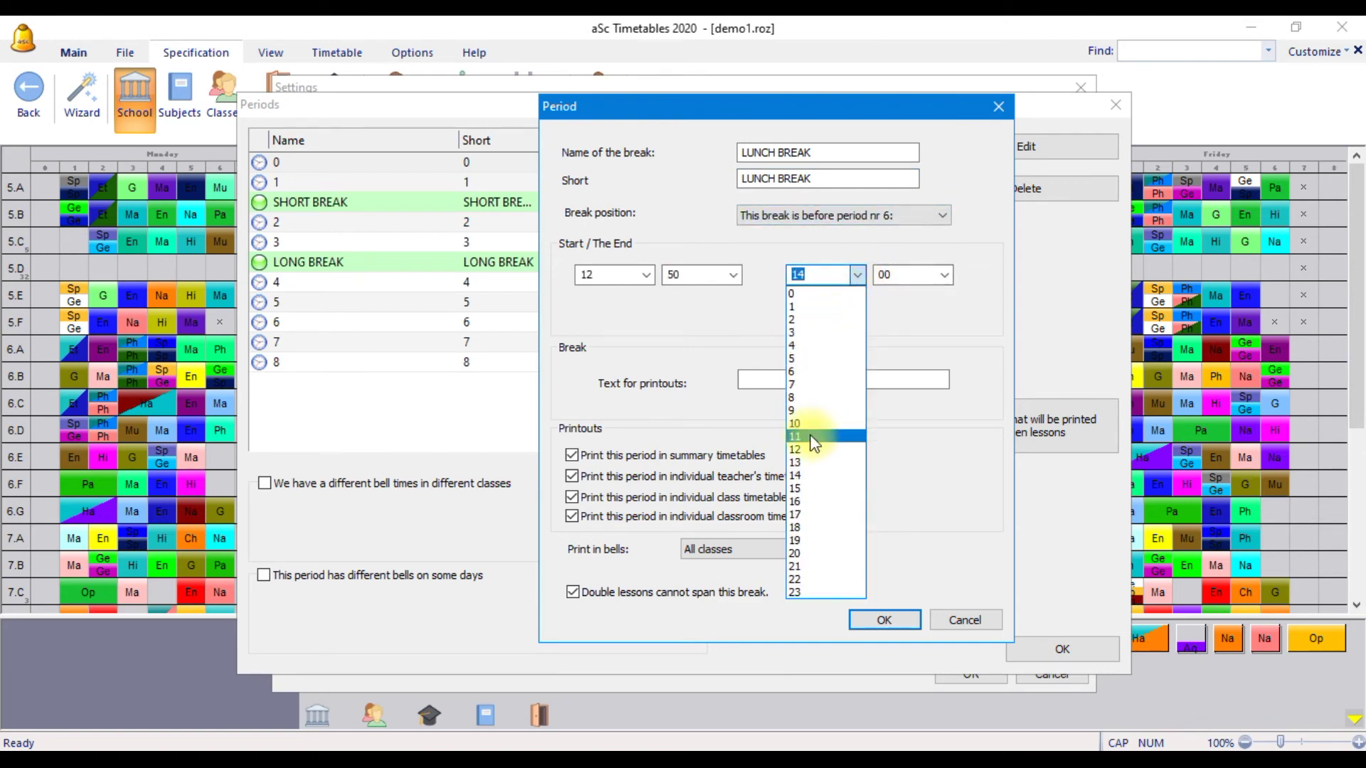
click(801, 446)
click(857, 276)
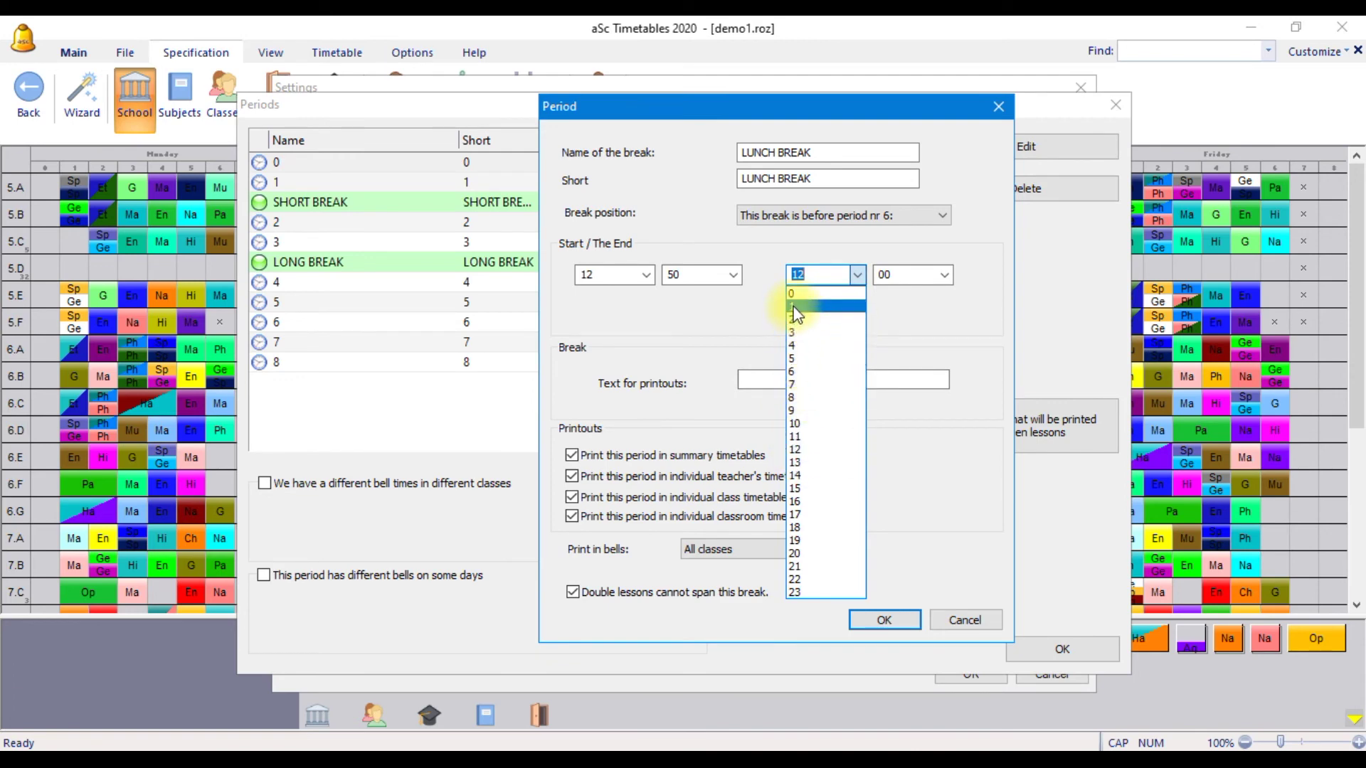
click(796, 306)
click(858, 276)
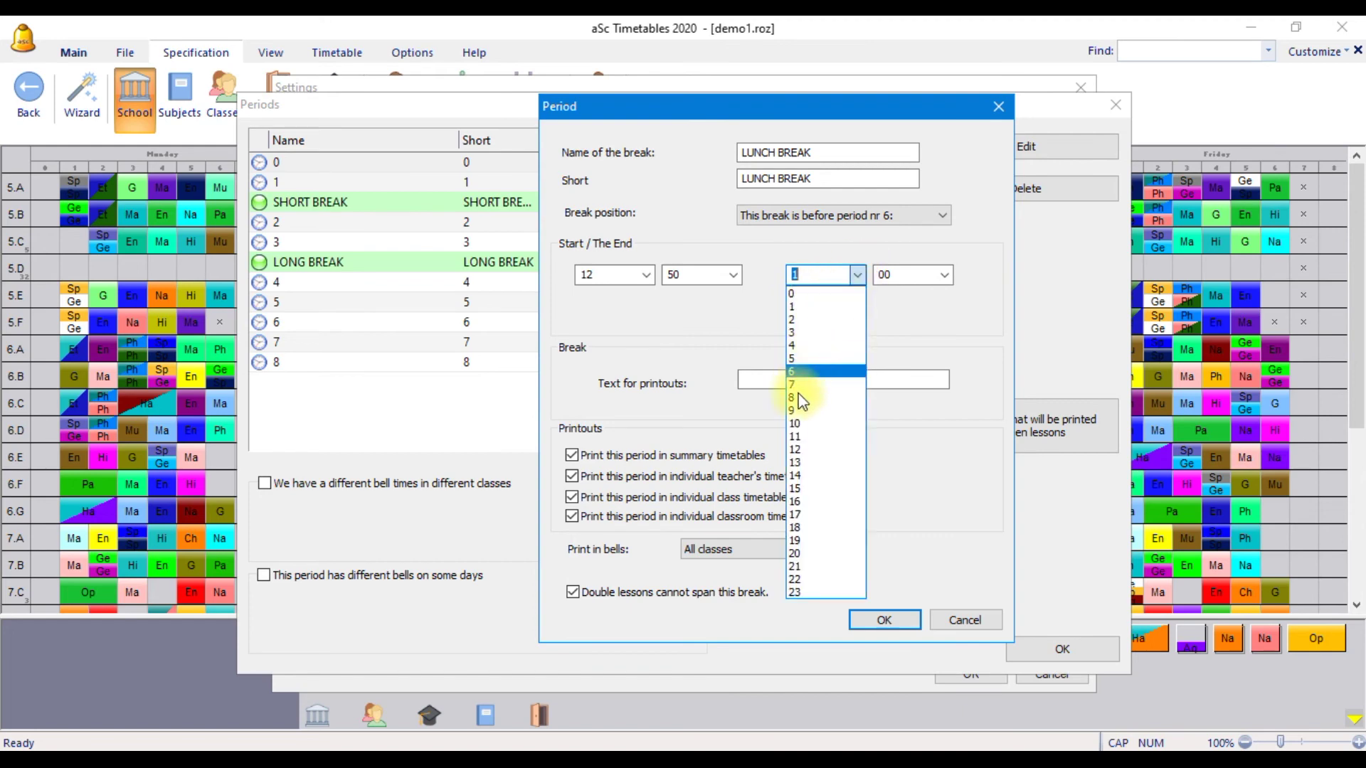
click(795, 462)
click(935, 274)
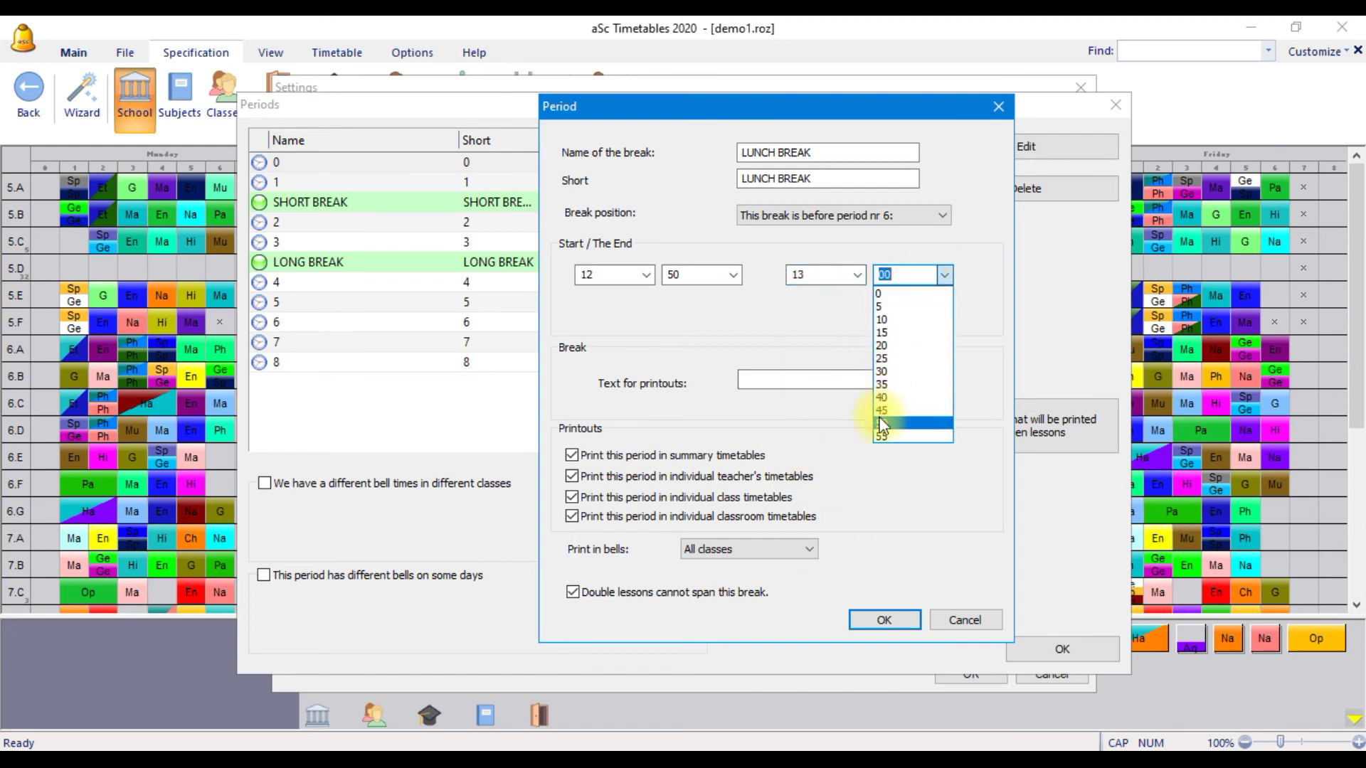
click(882, 372)
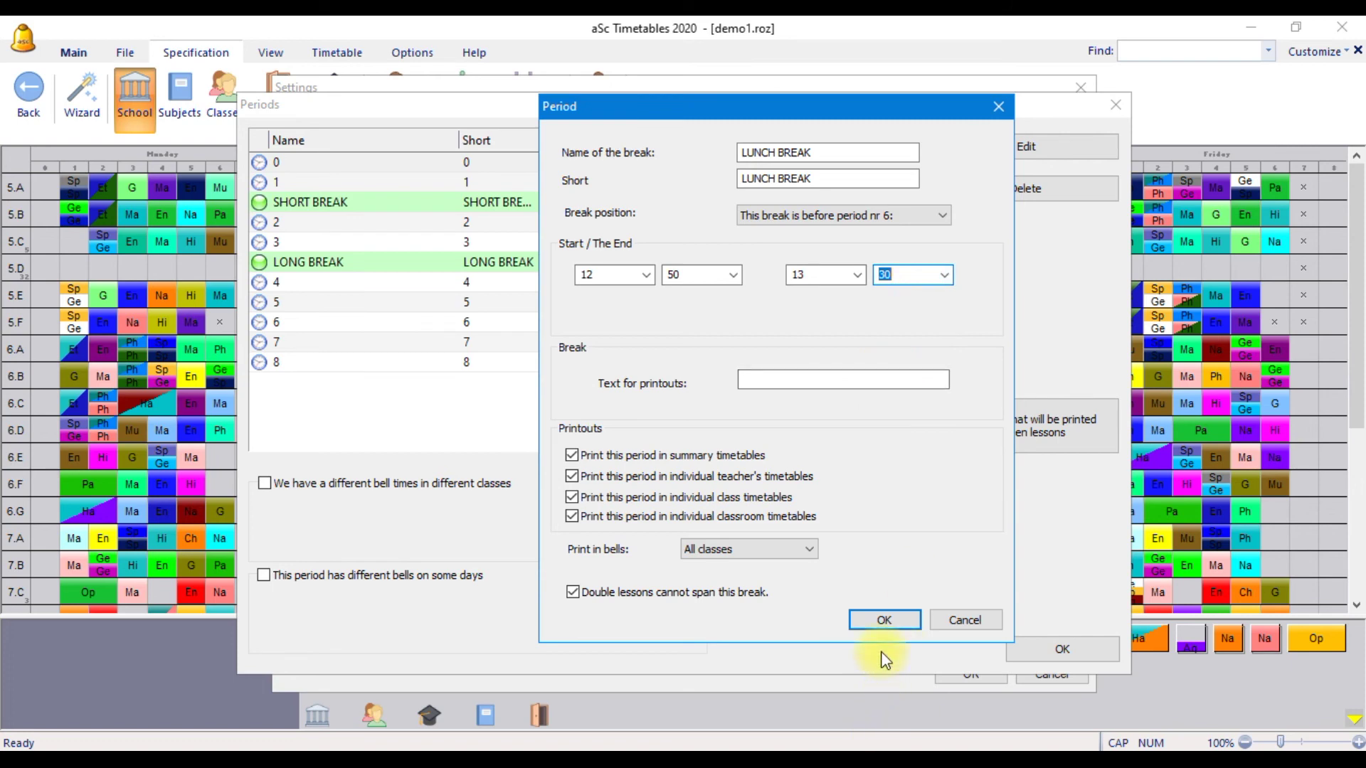
click(885, 620)
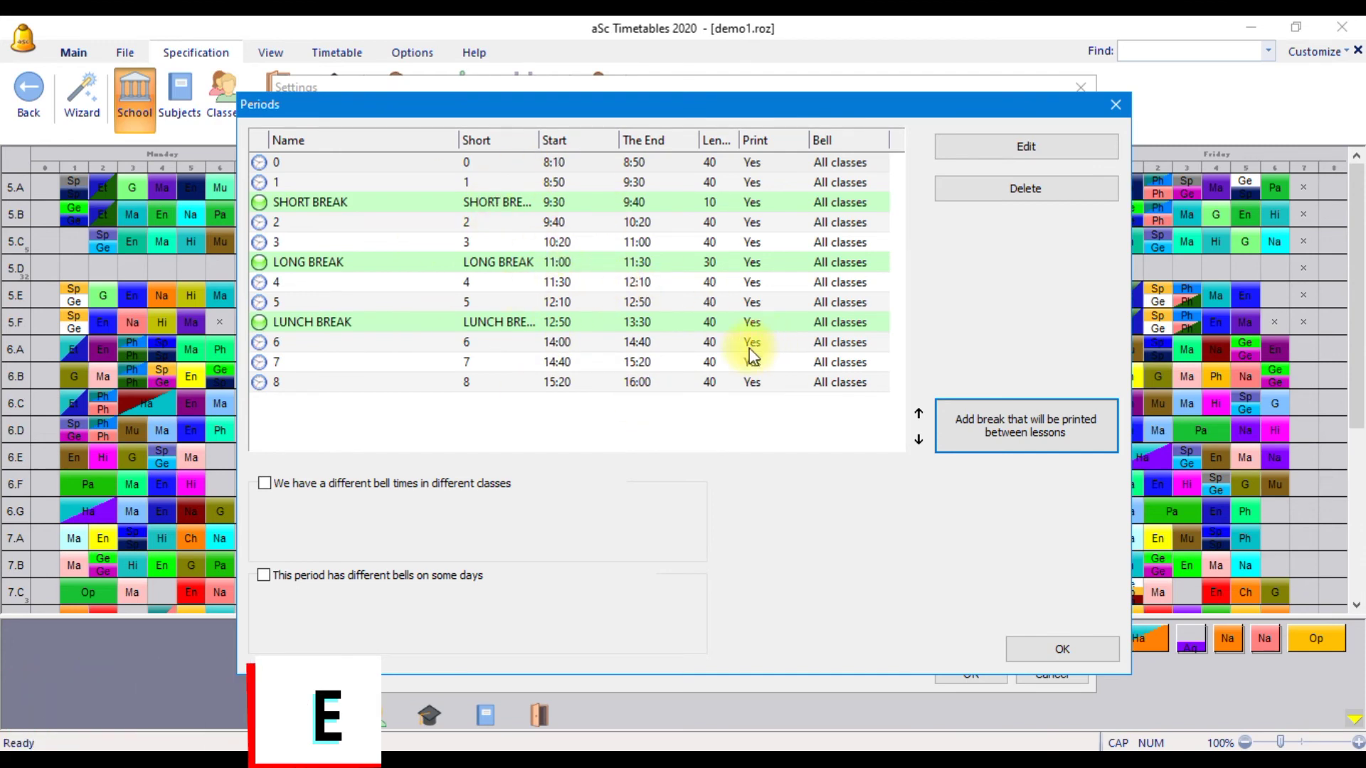
Close the Periods dialog with its three breaks and return to Settings
click(1043, 650)
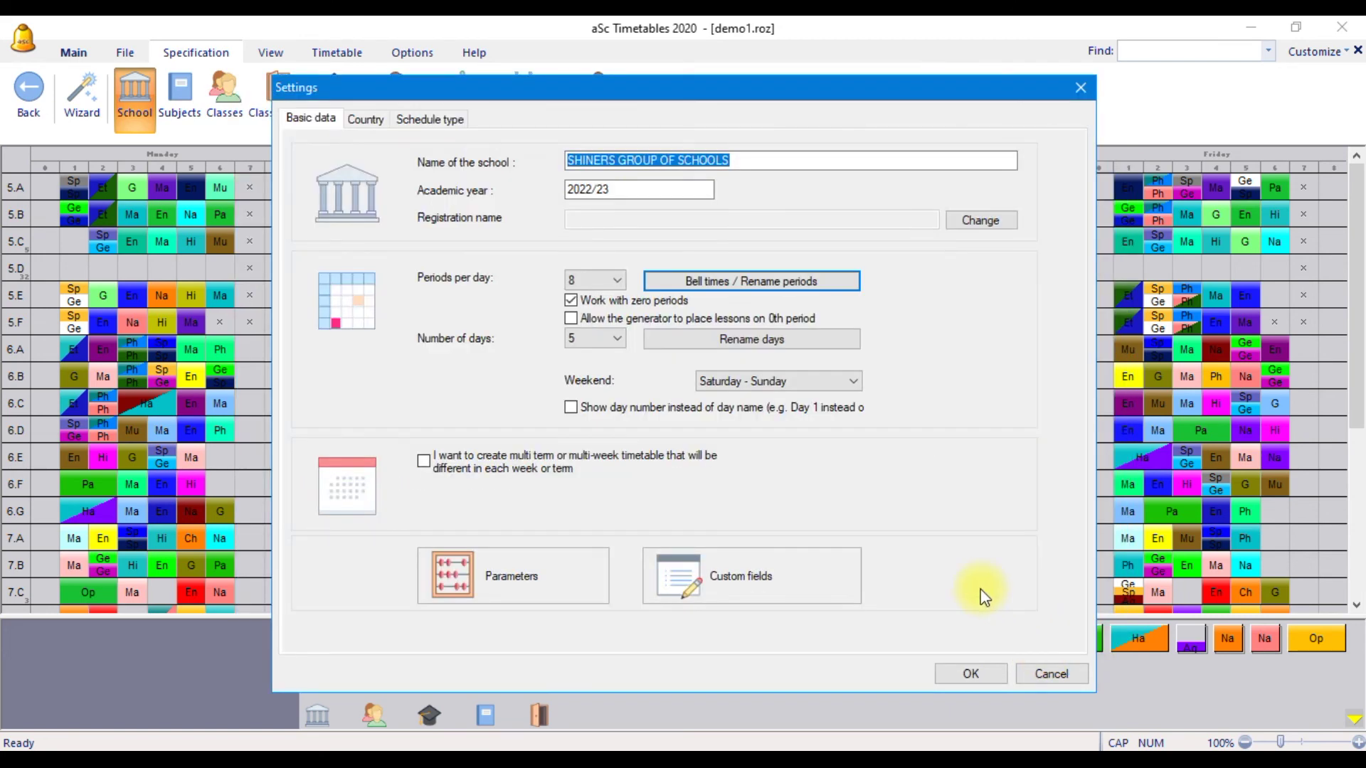